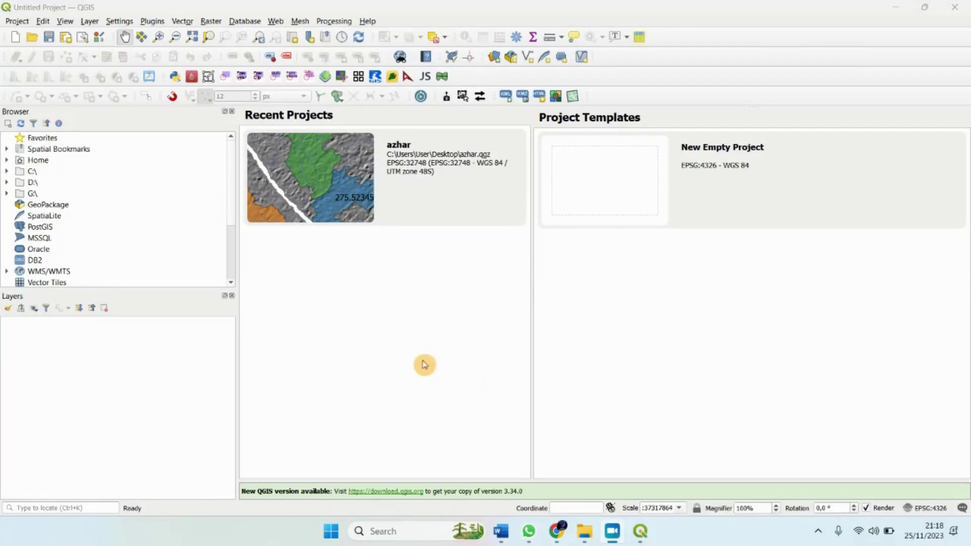
- Create a new empty project and start adding a vector layer
{"action": "left_click", "coordinate": [577, 188]}
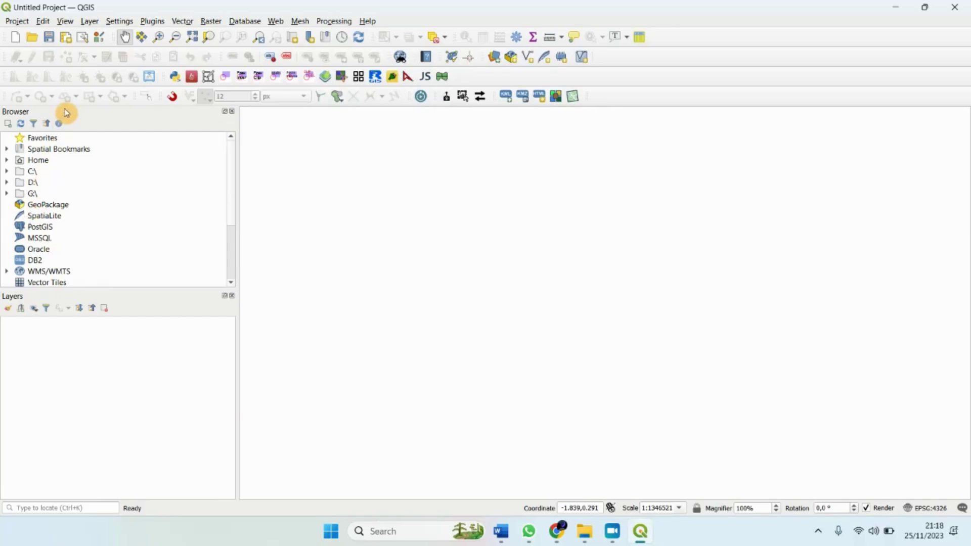
{"action": "left_click", "coordinate": [93, 22]}
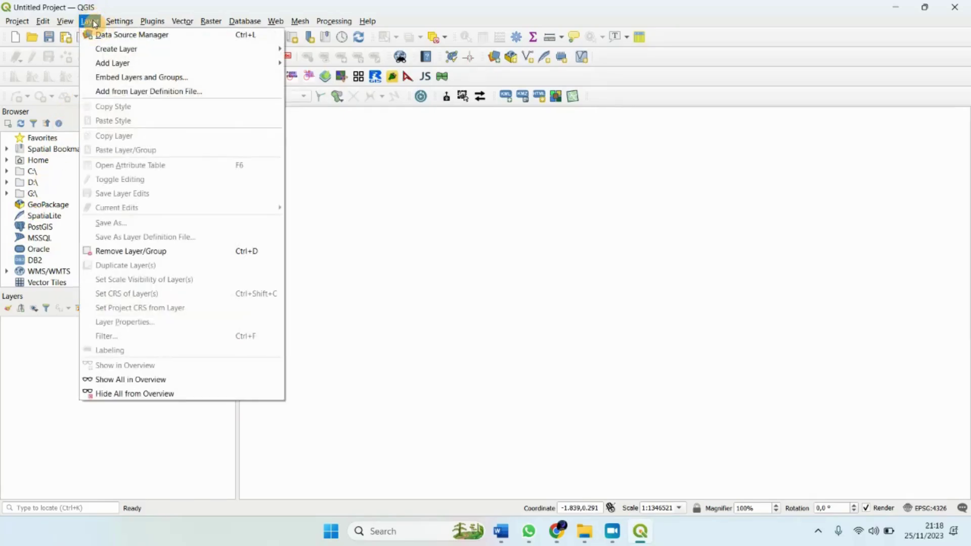
{"action": "mouse_move", "coordinate": [121, 64]}
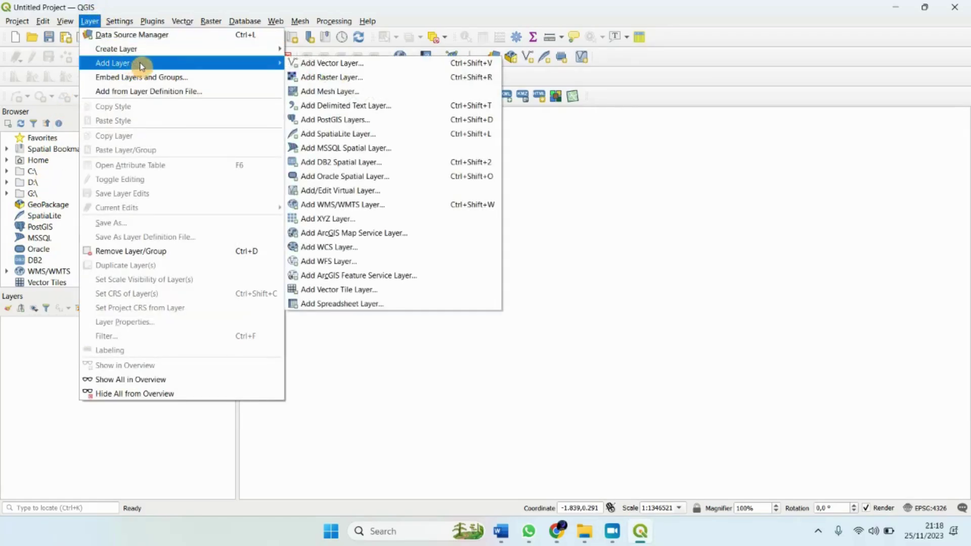
{"action": "left_click", "coordinate": [340, 64]}
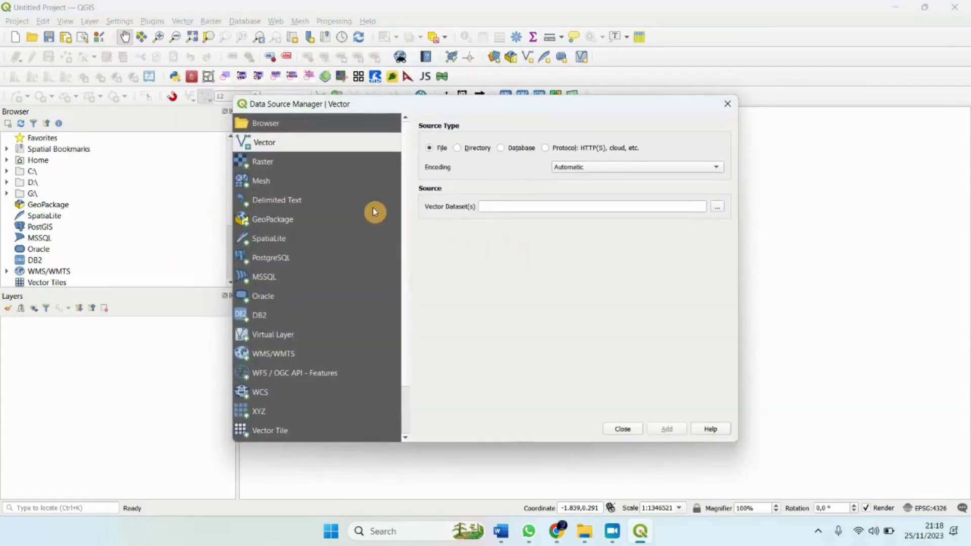
- Add the ESRI shapefile DAS KAPUAS 1.shp from the DAS folder on drive D to the map
{"action": "left_click", "coordinate": [717, 207]}
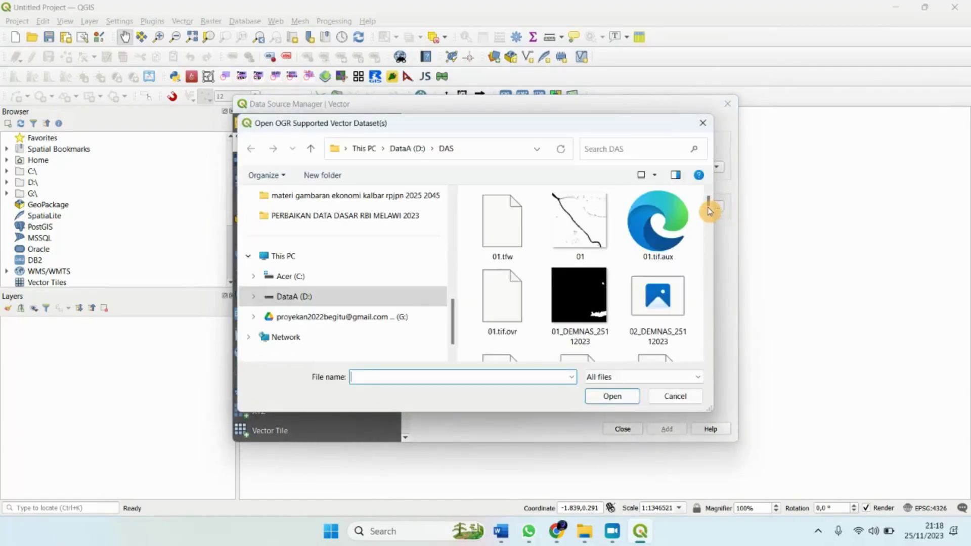
{"action": "left_click", "coordinate": [314, 300]}
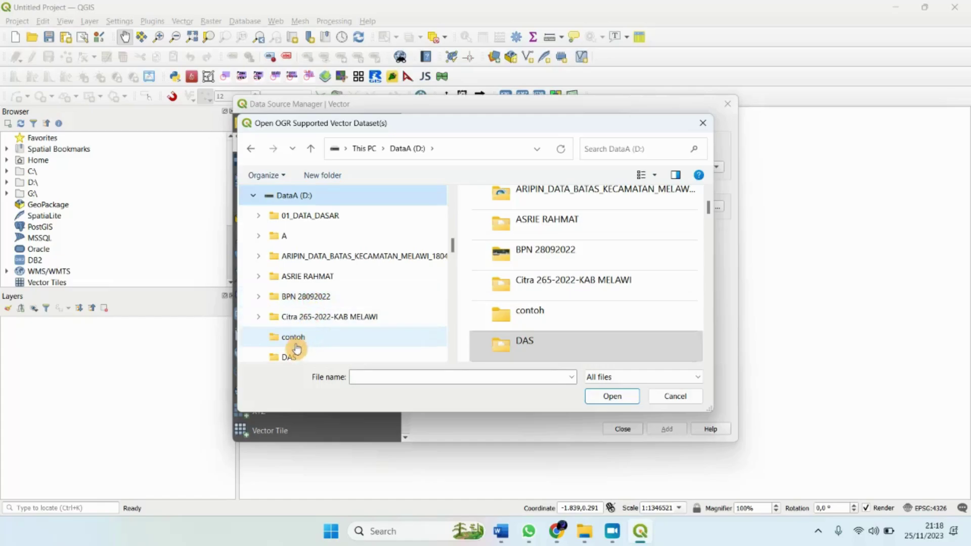
{"action": "left_click", "coordinate": [289, 357]}
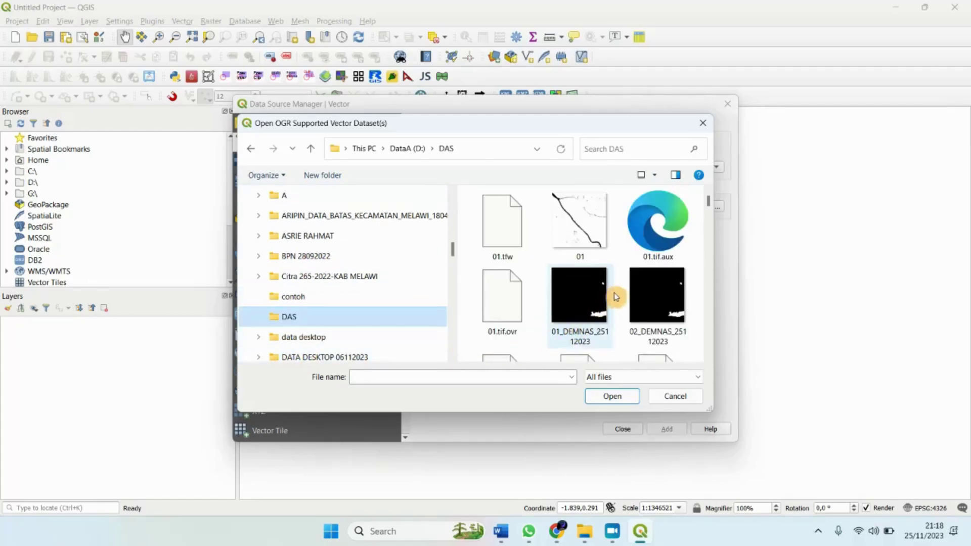
{"action": "left_click", "coordinate": [614, 376]}
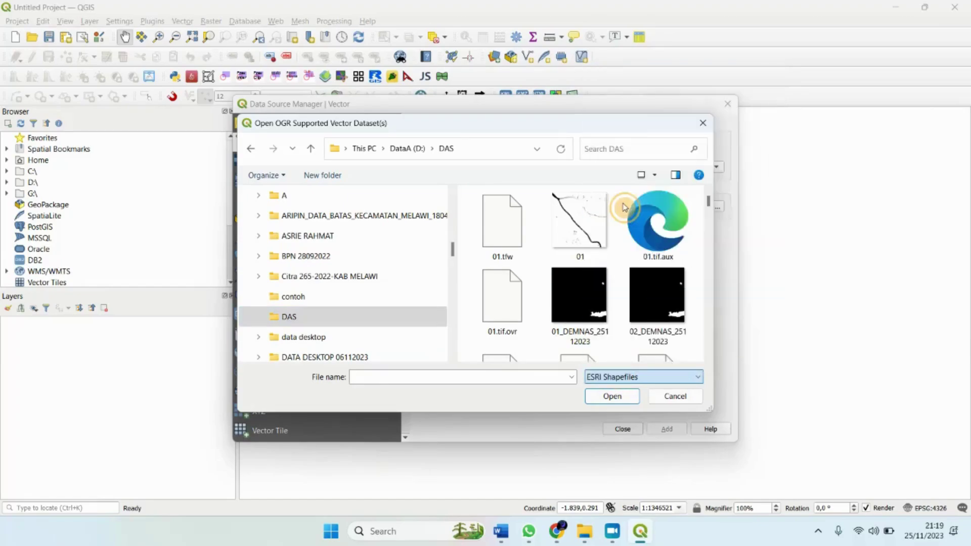
{"action": "left_click", "coordinate": [624, 202]}
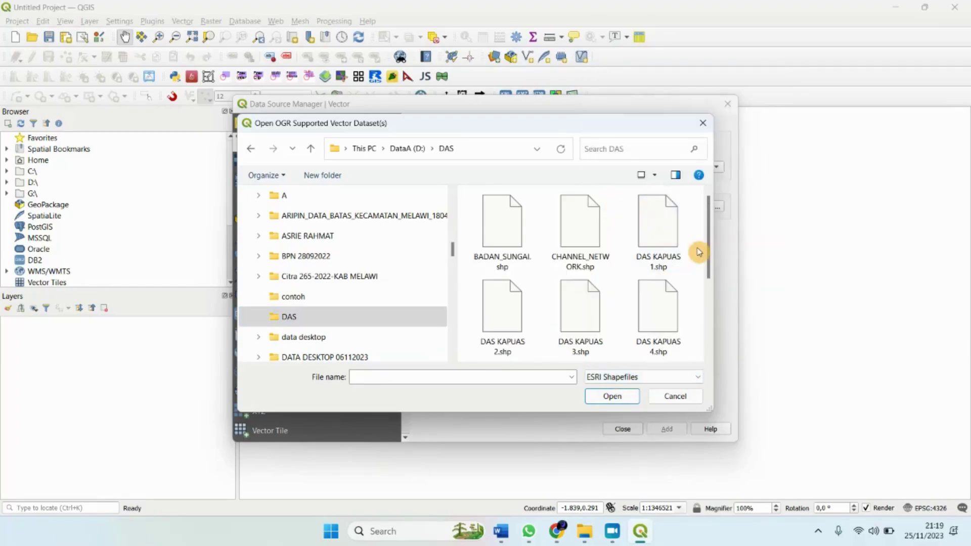
{"action": "left_click", "coordinate": [657, 217]}
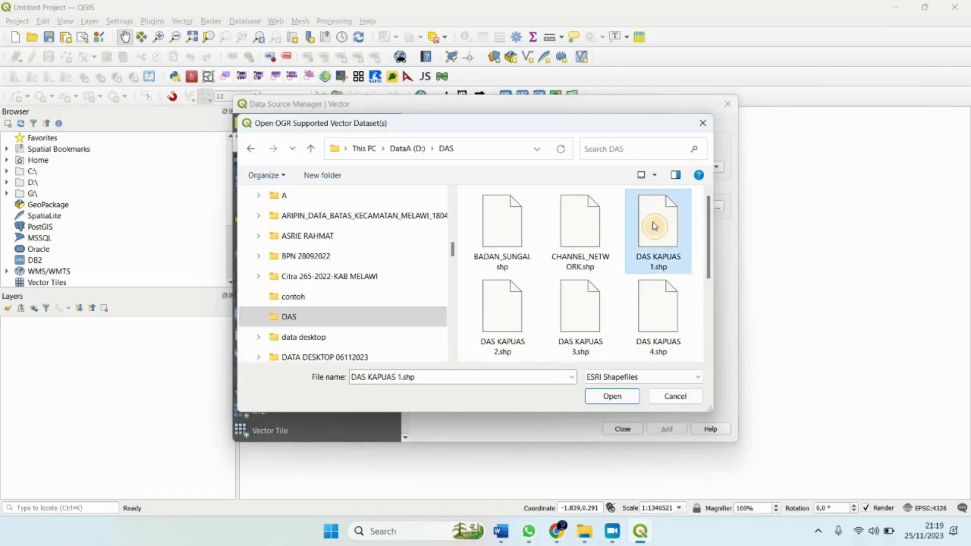
{"action": "left_click", "coordinate": [609, 399]}
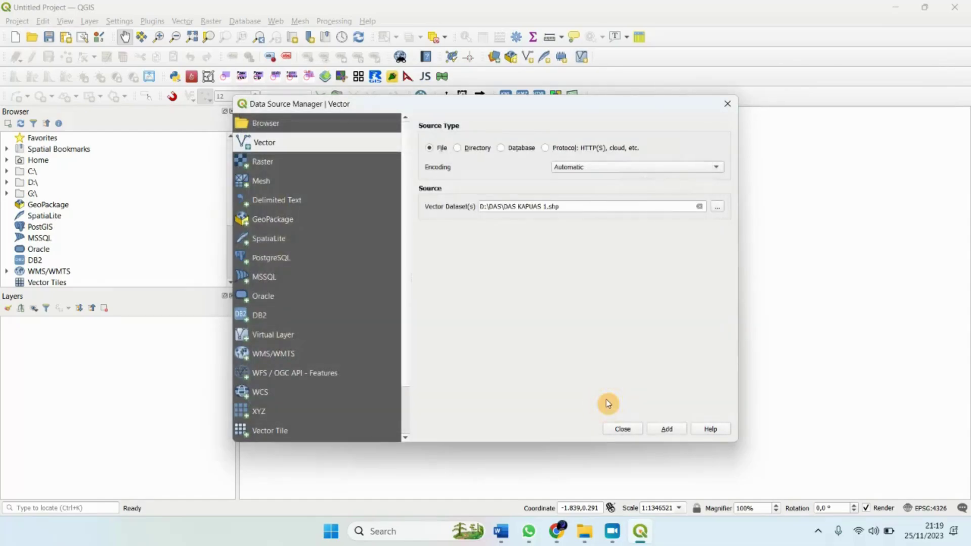
{"action": "left_click", "coordinate": [650, 429]}
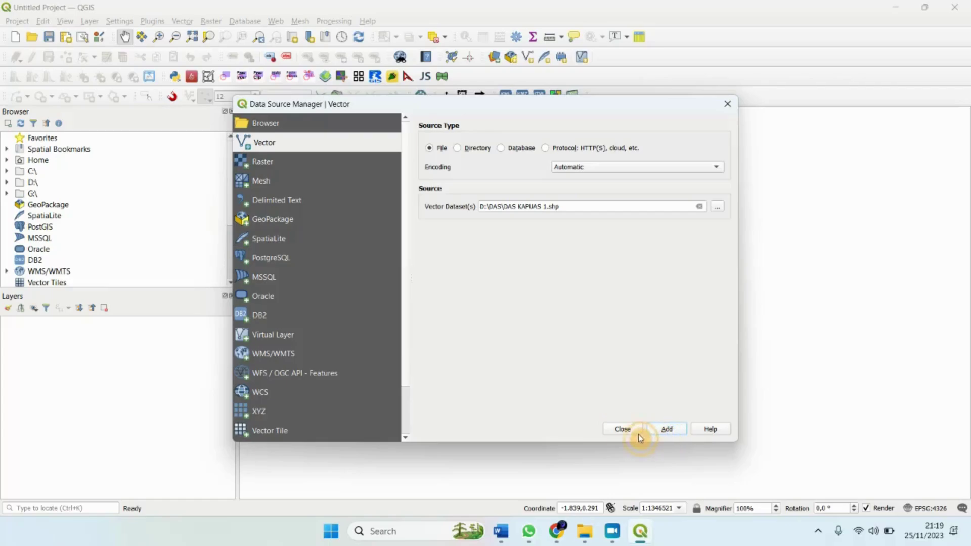
{"action": "left_click", "coordinate": [622, 430]}
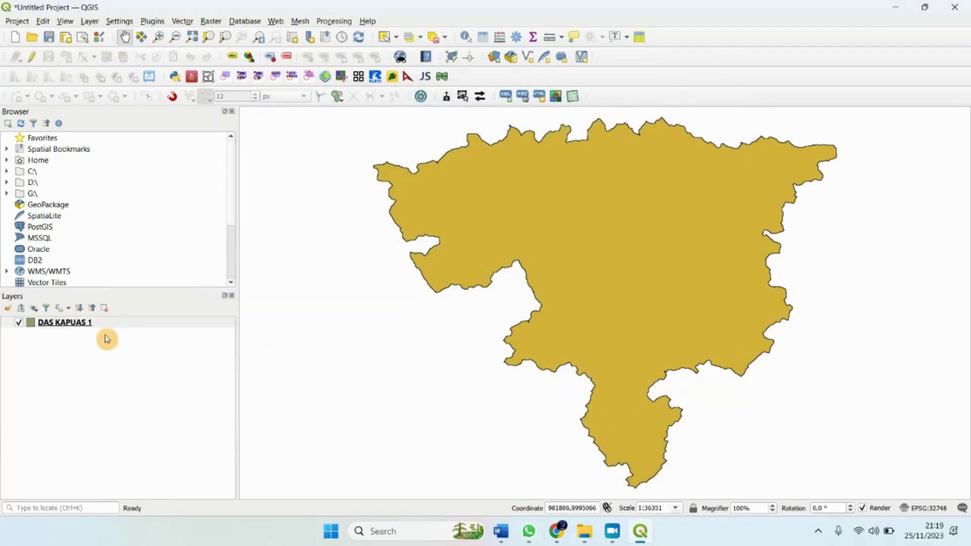
- Examine the source information in the DAS KAPUAS 1 layer's properties, including its storage format and coordinate system
{"action": "left_click", "coordinate": [85, 323]}
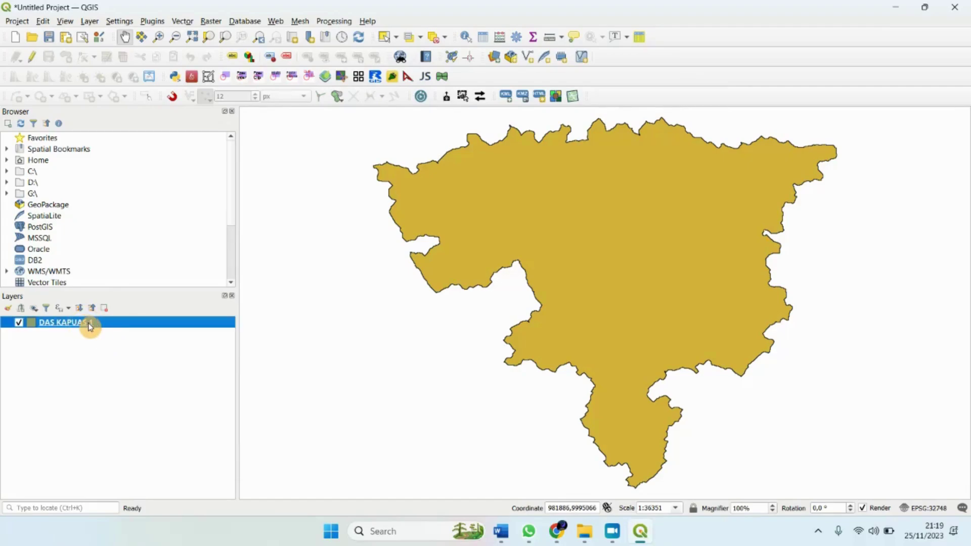
{"action": "right_click", "coordinate": [90, 324]}
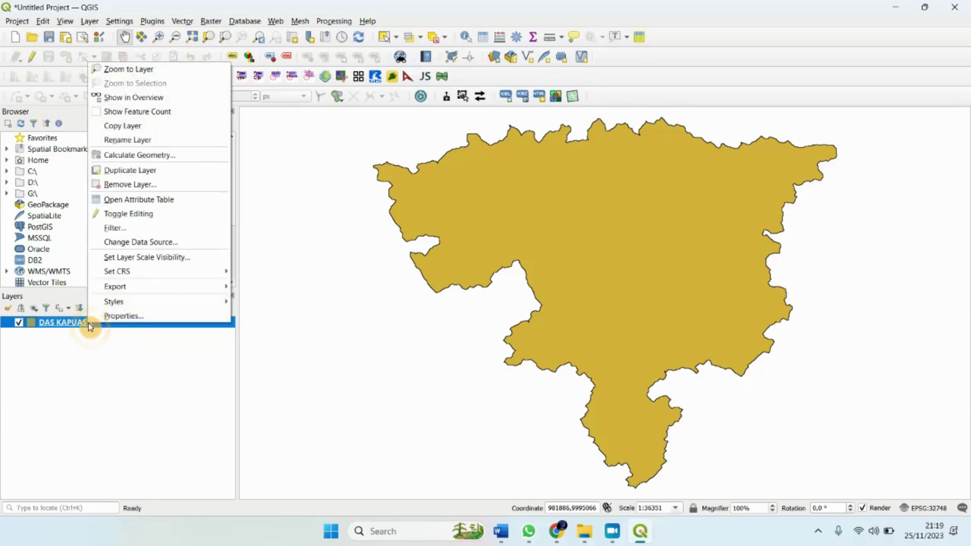
{"action": "left_click", "coordinate": [124, 322]}
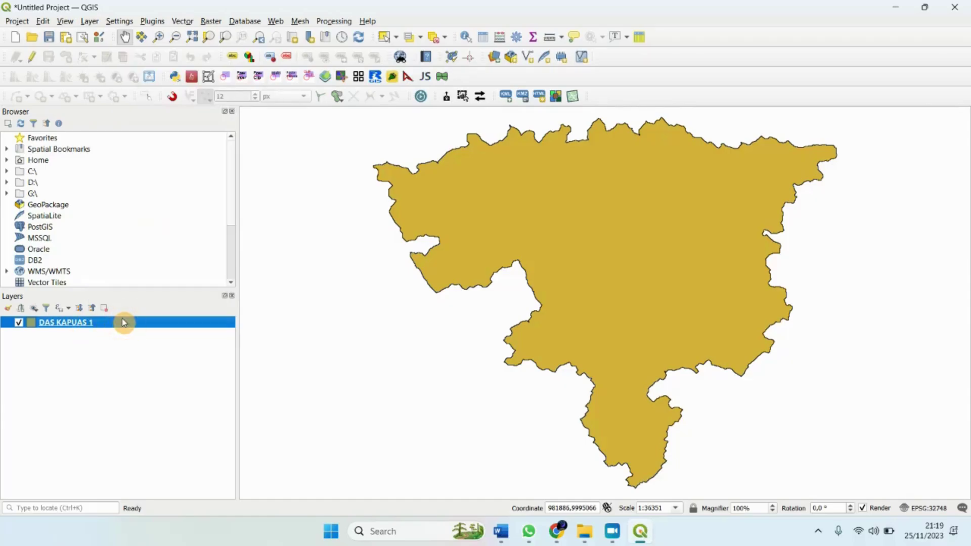
{"action": "double_click", "coordinate": [124, 322]}
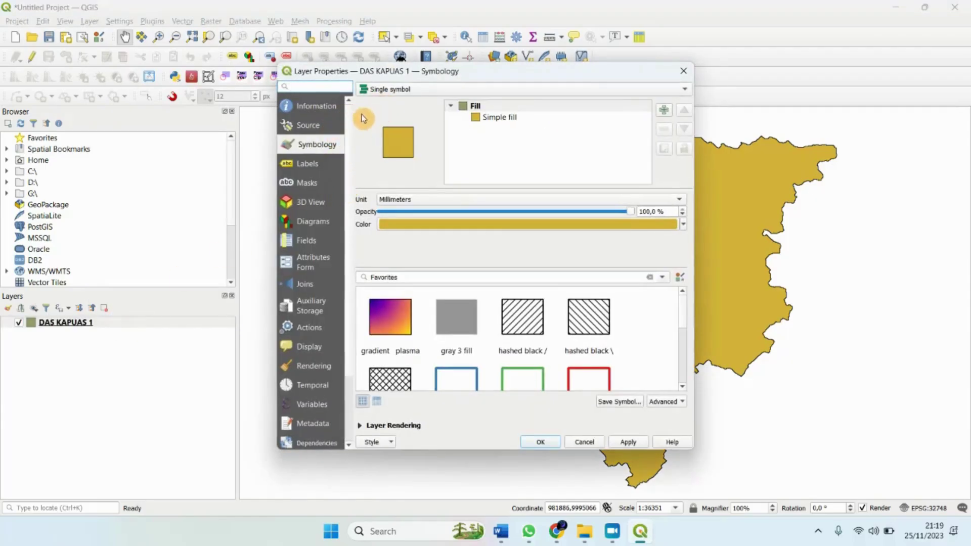
{"action": "left_click", "coordinate": [316, 107]}
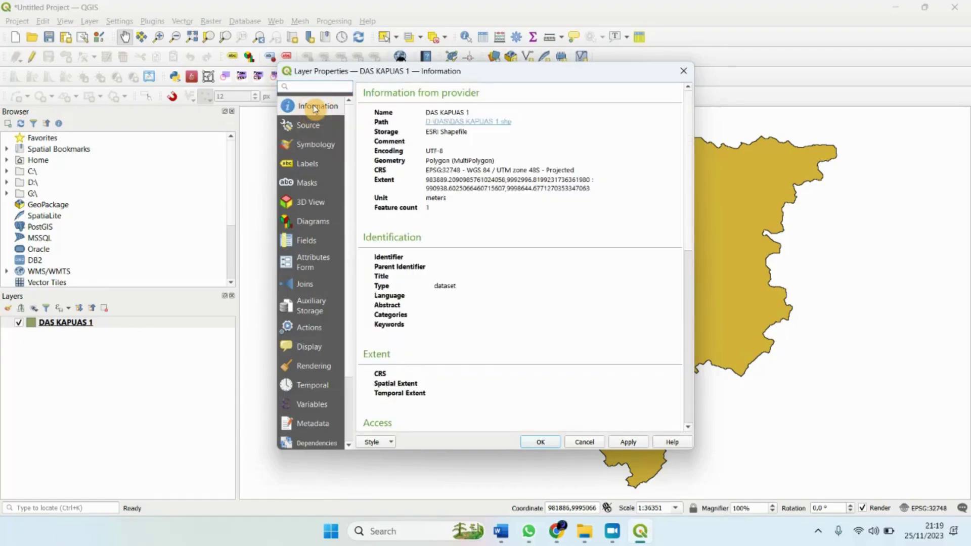
{"action": "left_click", "coordinate": [585, 441]}
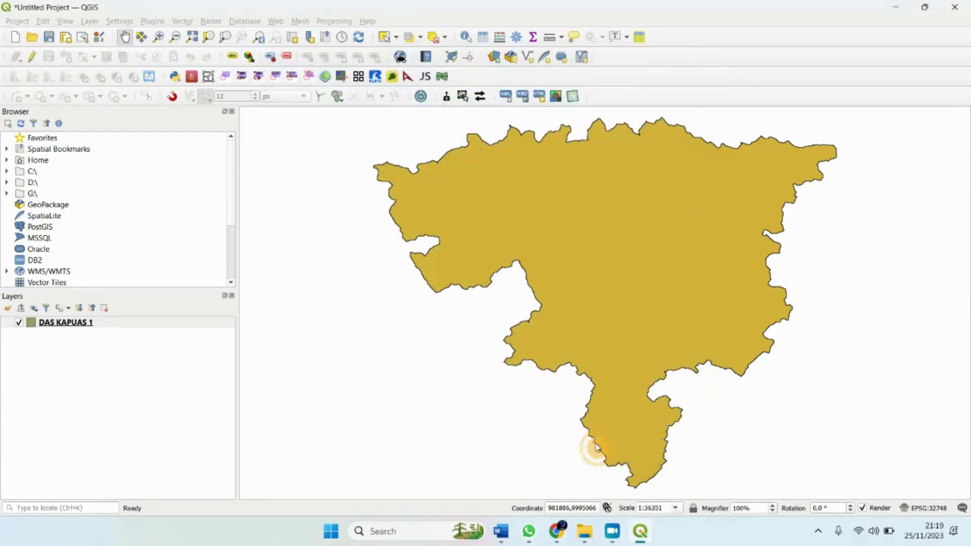
- Set up an ESRI Shapefile export of the DAS KAPUAS 1 layer with the file name konversi_01 in the DAS folder
{"action": "right_click", "coordinate": [184, 325]}
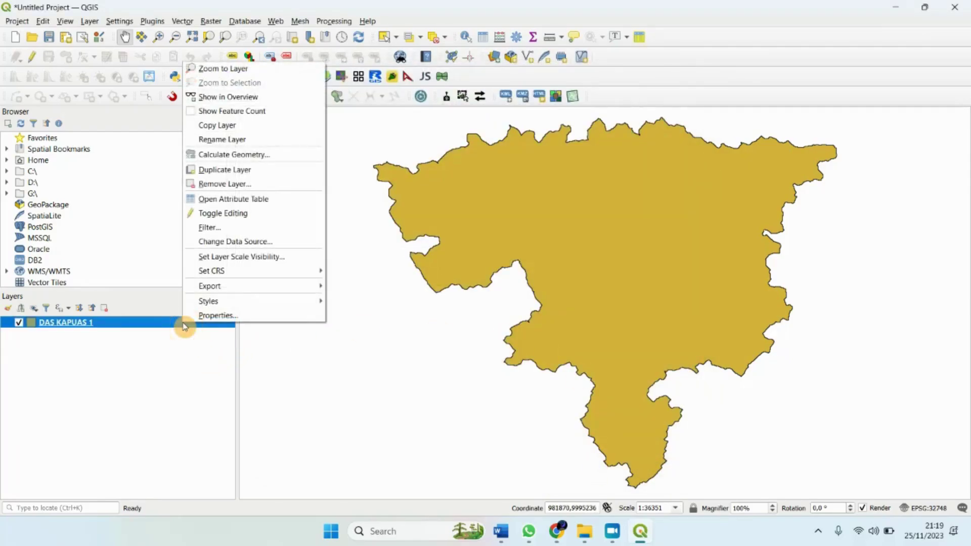
{"action": "mouse_move", "coordinate": [273, 295]}
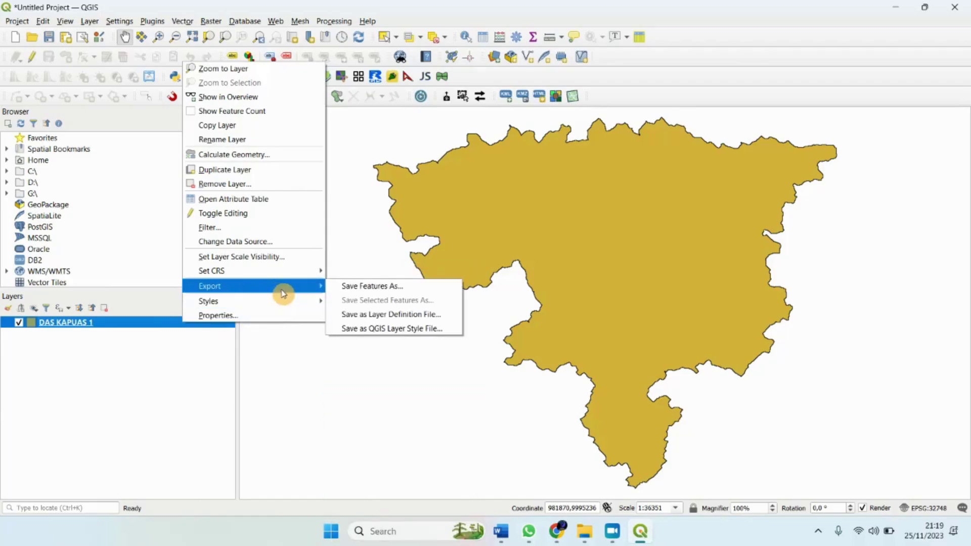
{"action": "left_click", "coordinate": [344, 287]}
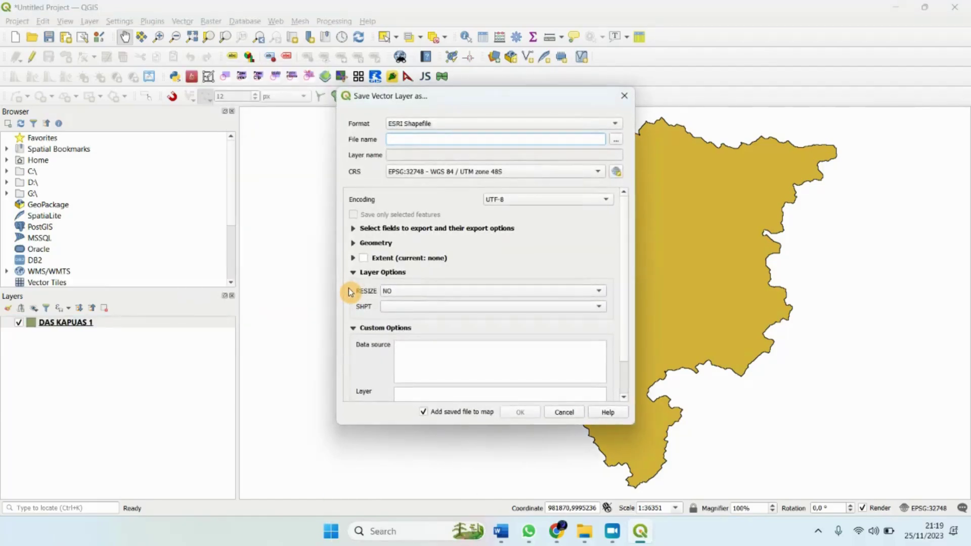
{"action": "left_click", "coordinate": [616, 140]}
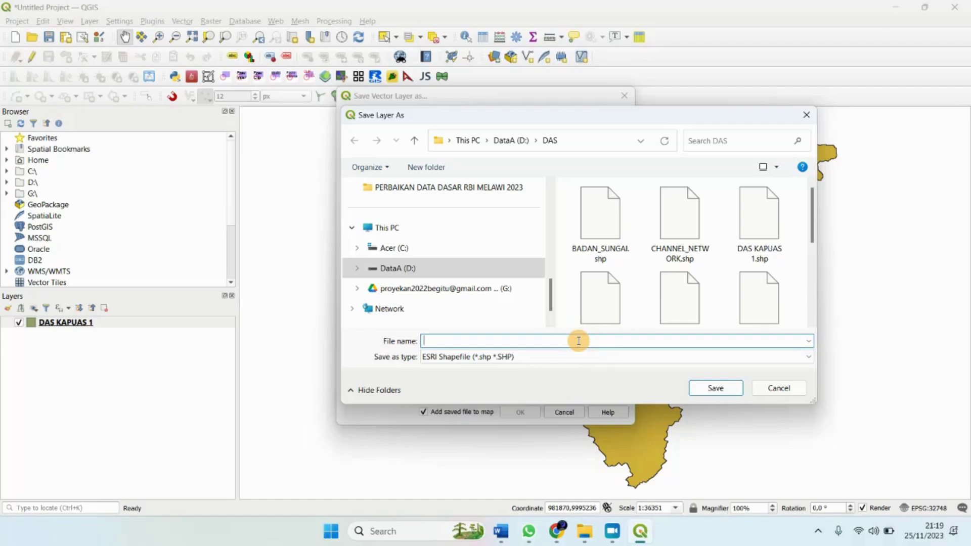
{"action": "type", "text": "konversi"}
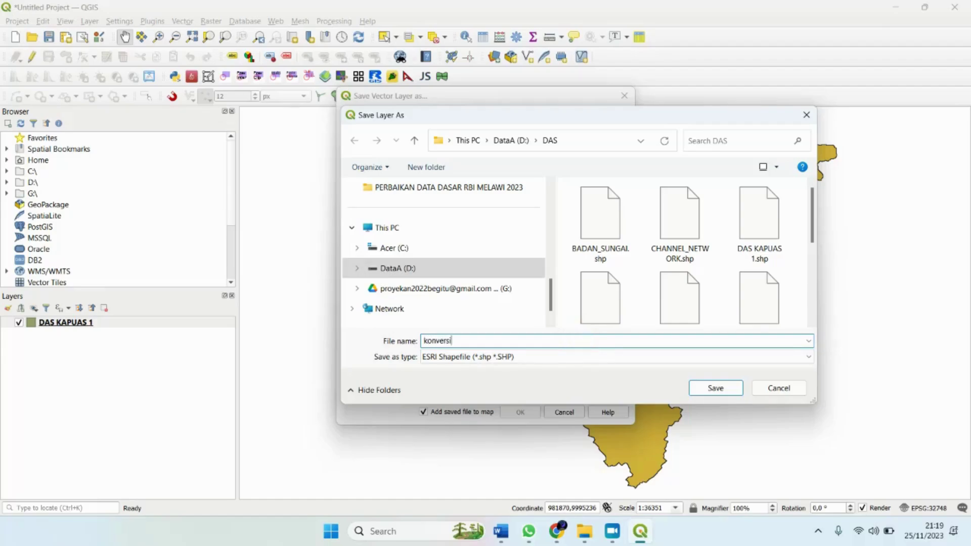
{"action": "type", "text": "_01"}
{"action": "left_click", "coordinate": [616, 357]}
{"action": "left_click", "coordinate": [616, 357]}
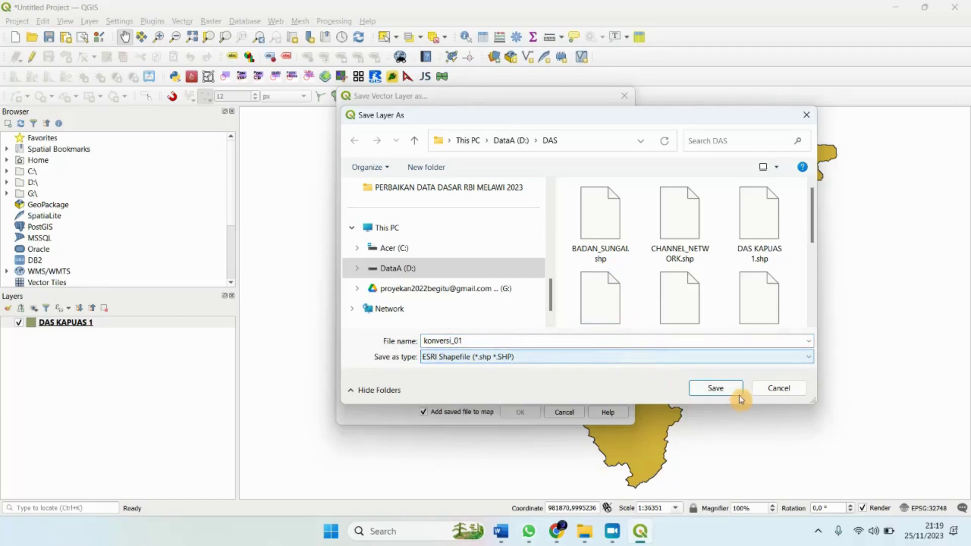
{"action": "left_click", "coordinate": [714, 388]}
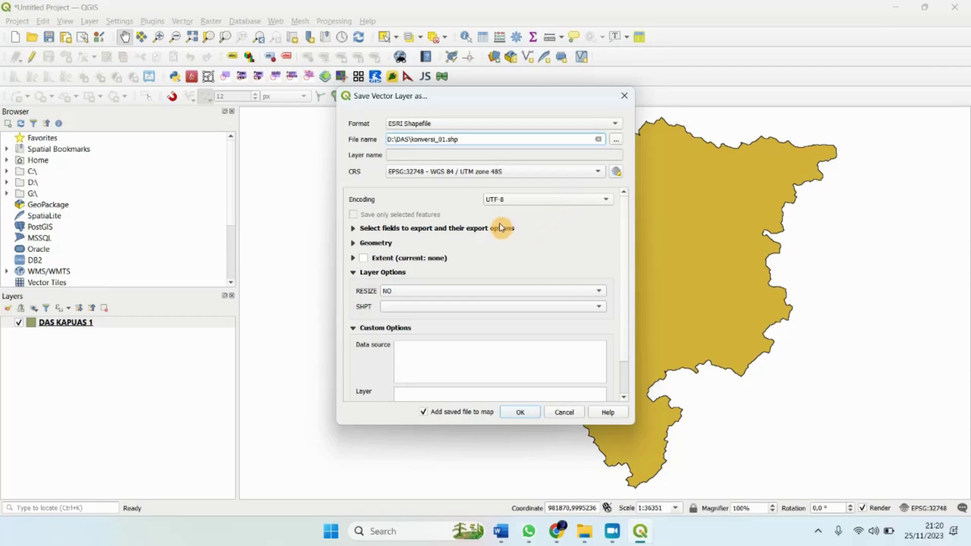
- Clear the export's output file name and cancel saving the vector layer
{"action": "left_click", "coordinate": [598, 139]}
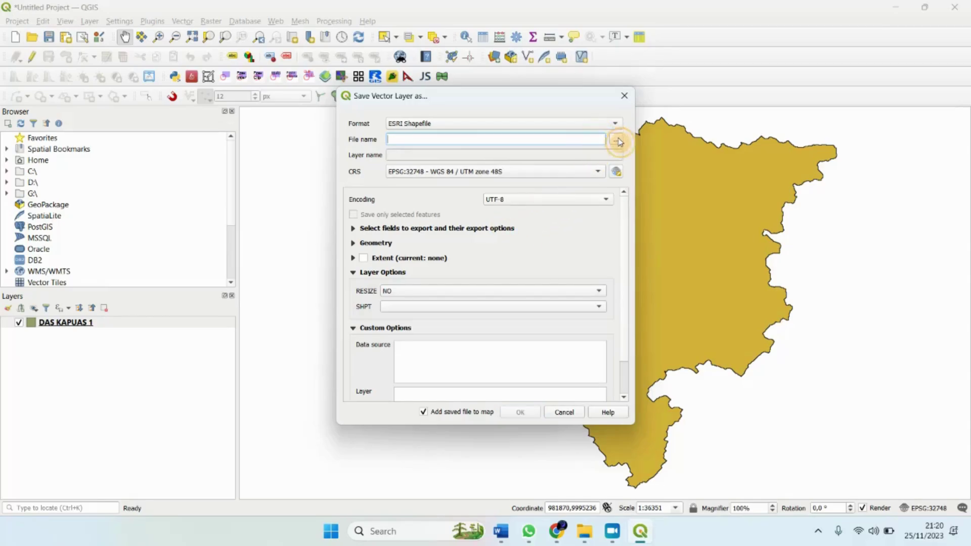
{"action": "left_click", "coordinate": [615, 139]}
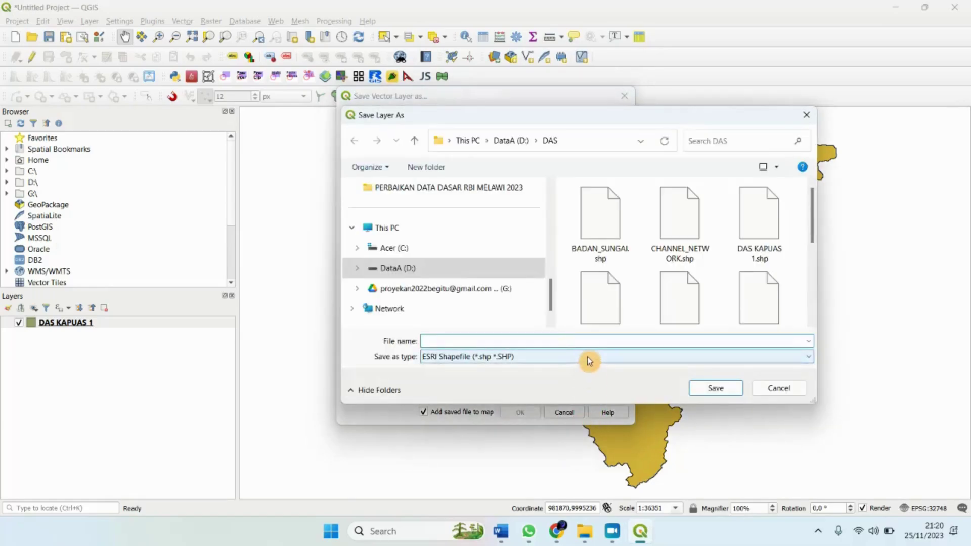
{"action": "left_click", "coordinate": [589, 357]}
{"action": "left_click", "coordinate": [794, 388]}
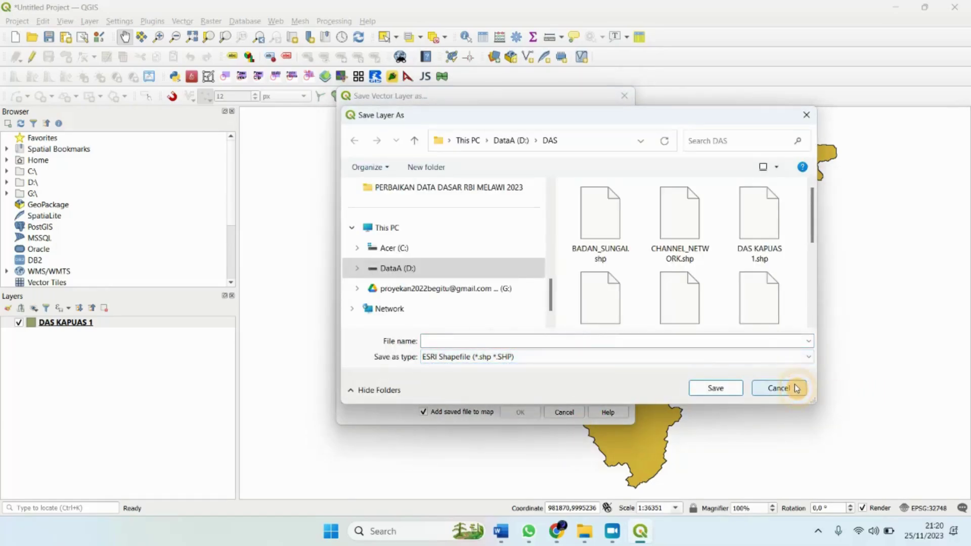
{"action": "left_click", "coordinate": [793, 391]}
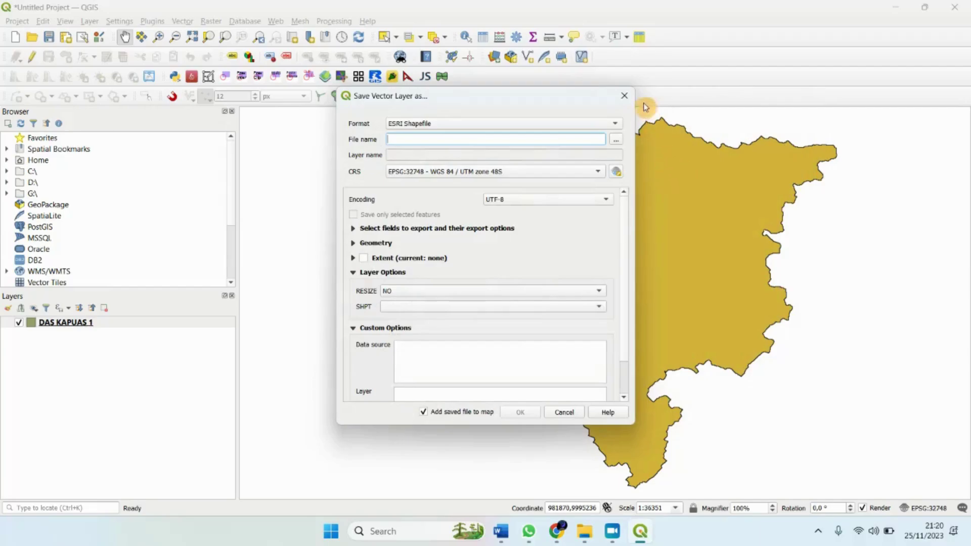
{"action": "left_click", "coordinate": [624, 95]}
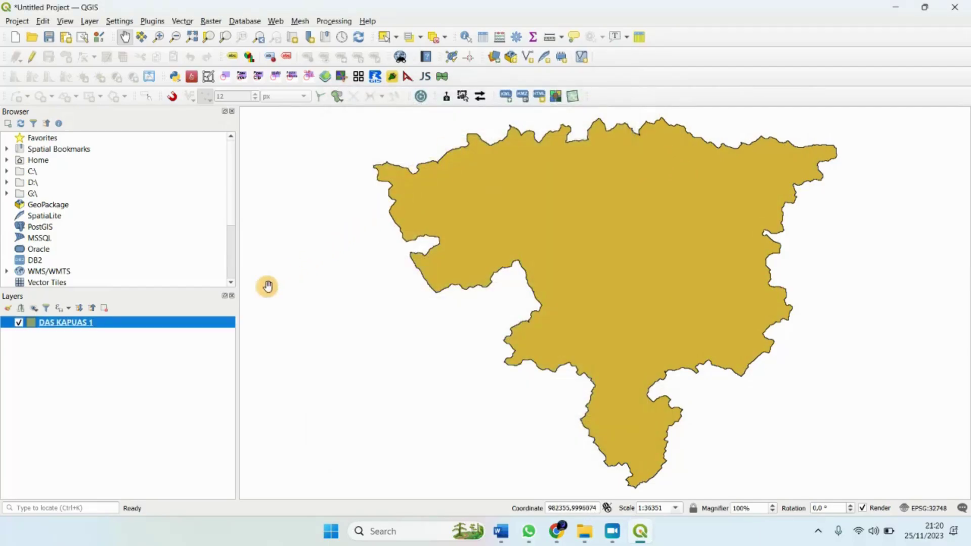
{"action": "right_click", "coordinate": [196, 323]}
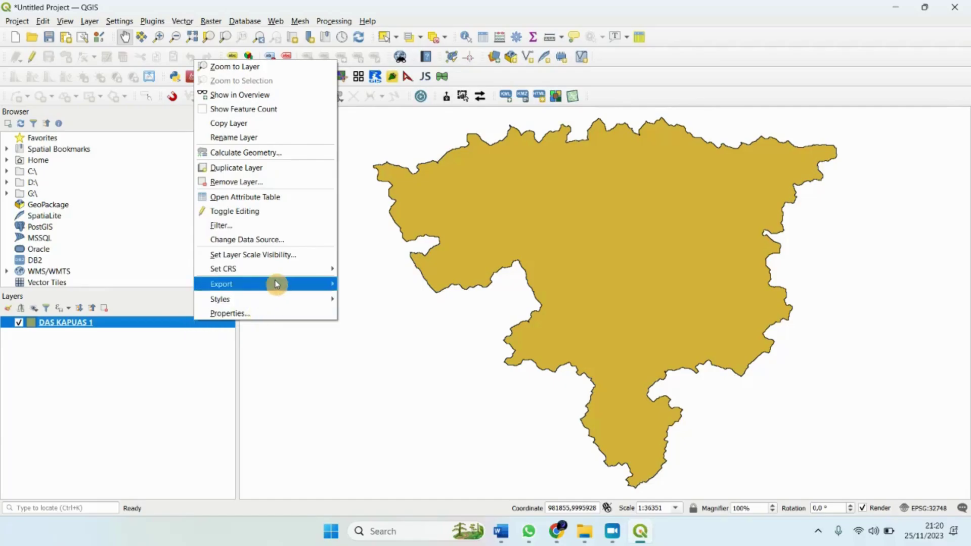
{"action": "mouse_move", "coordinate": [277, 284]}
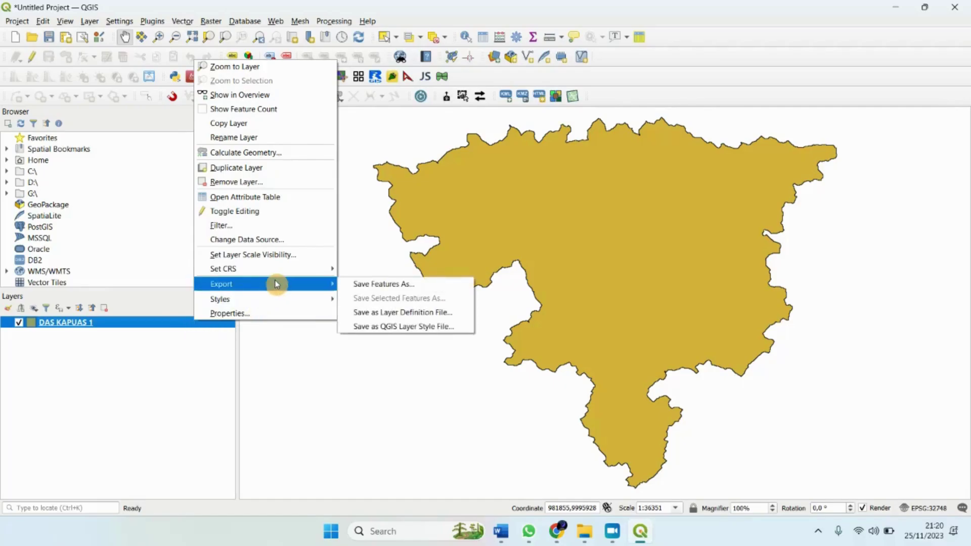
{"action": "left_click", "coordinate": [664, 9]}
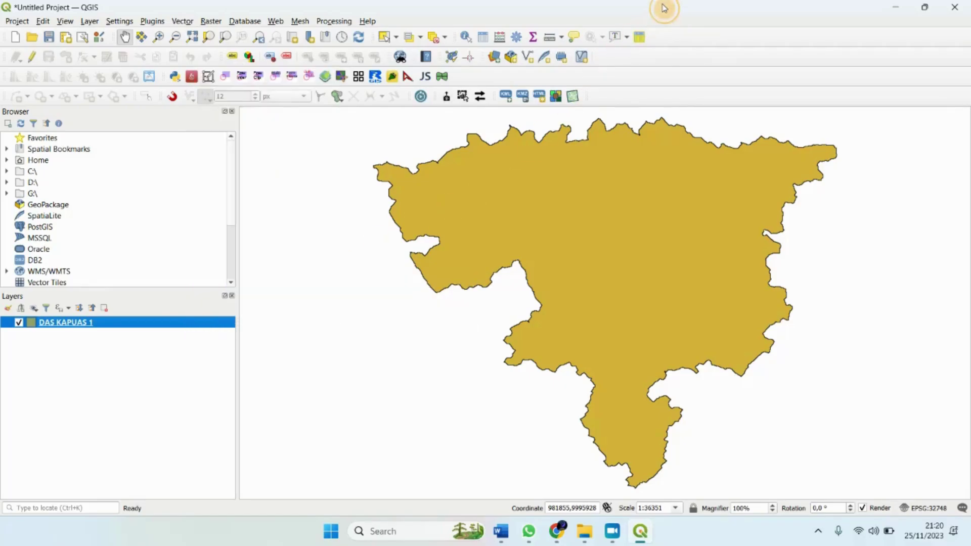
{"action": "left_click", "coordinate": [147, 373]}
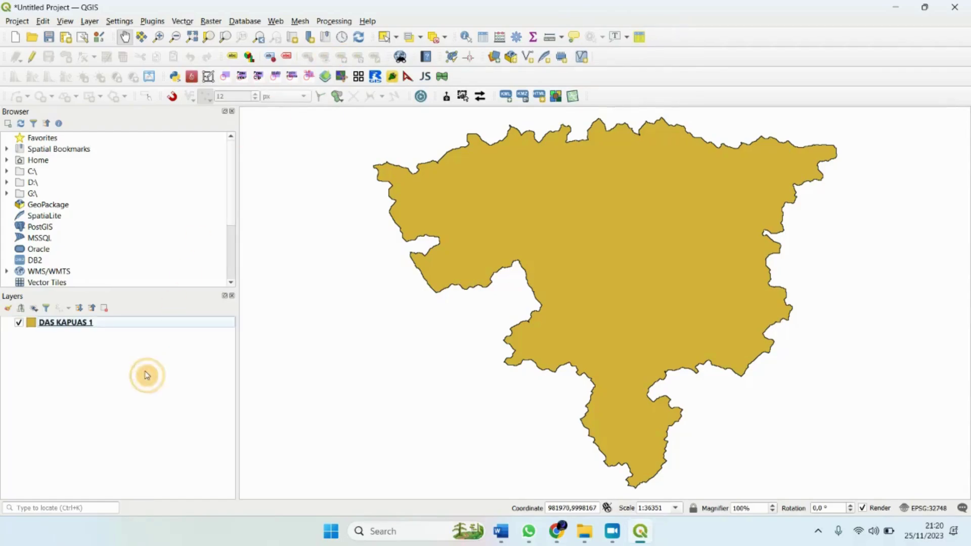
{"action": "left_click", "coordinate": [181, 21]}
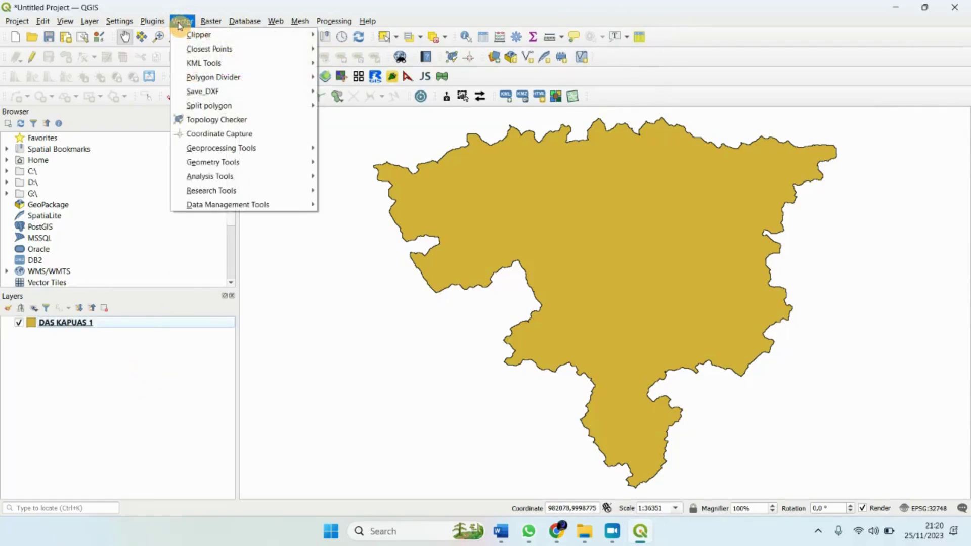
{"action": "mouse_move", "coordinate": [209, 203]}
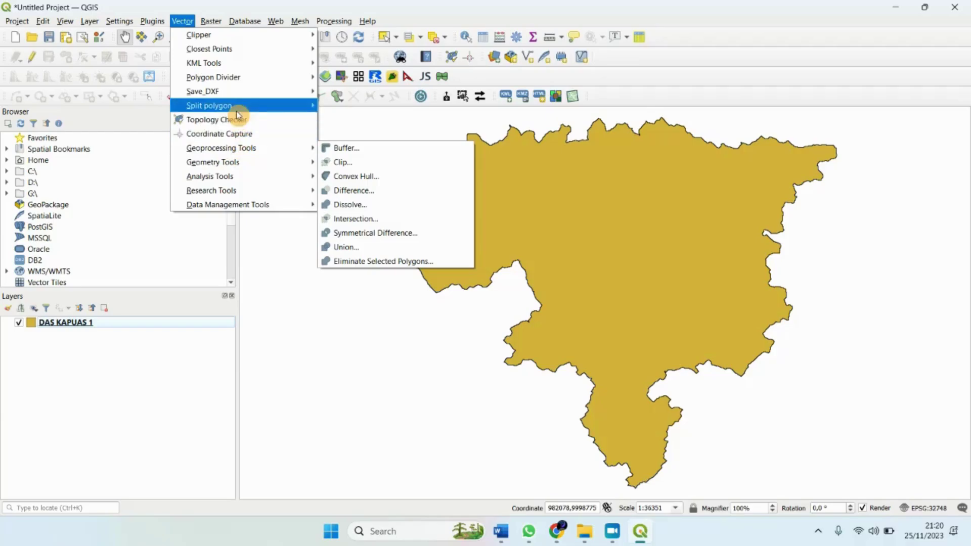
{"action": "mouse_move", "coordinate": [237, 114]}
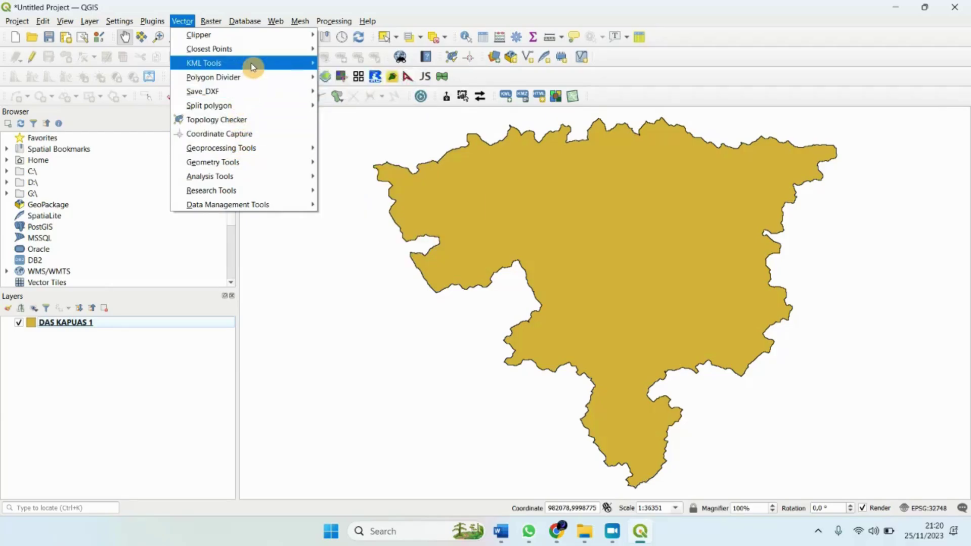
{"action": "mouse_move", "coordinate": [252, 66]}
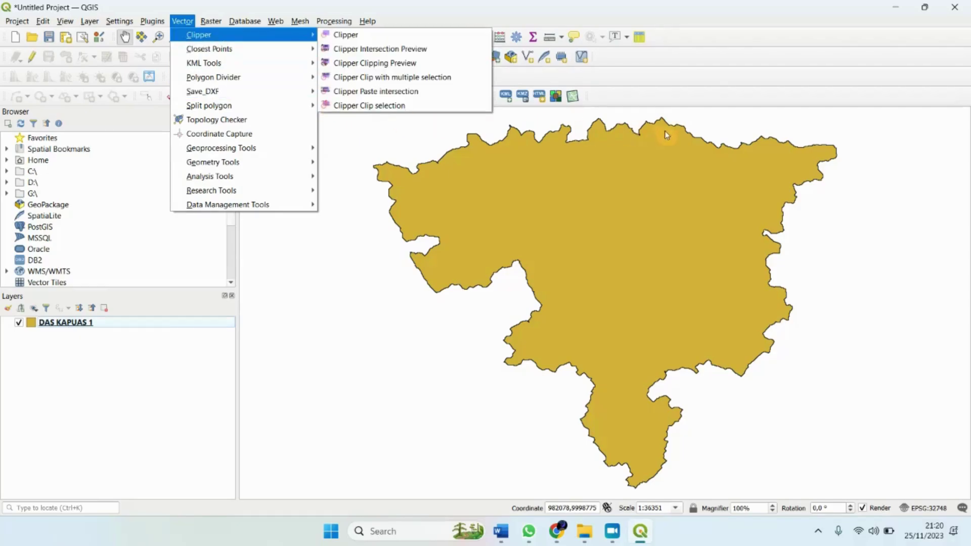
{"action": "left_click", "coordinate": [747, 69]}
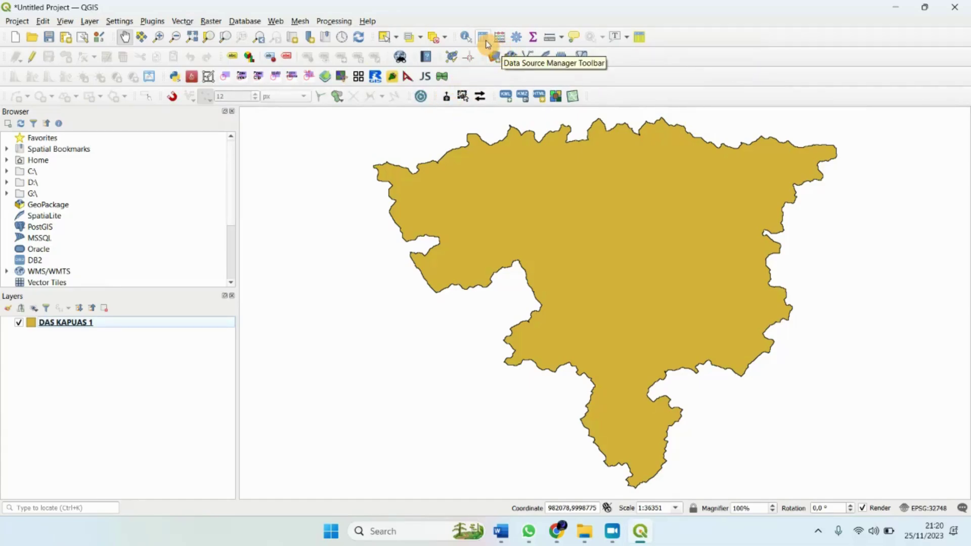
- Search the Processing Toolbox for "shp to dwg" and close the toolbox
{"action": "left_click", "coordinate": [516, 37]}
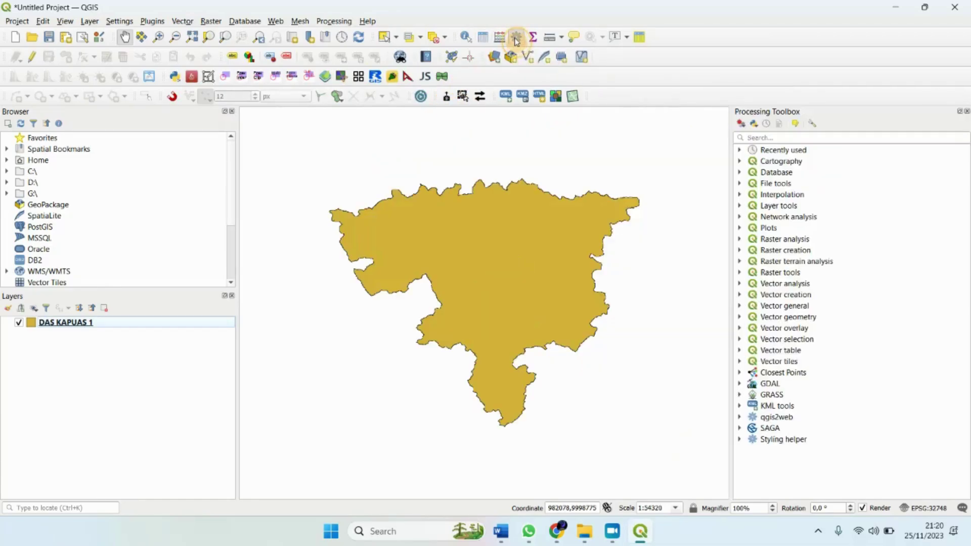
{"action": "left_click", "coordinate": [771, 135]}
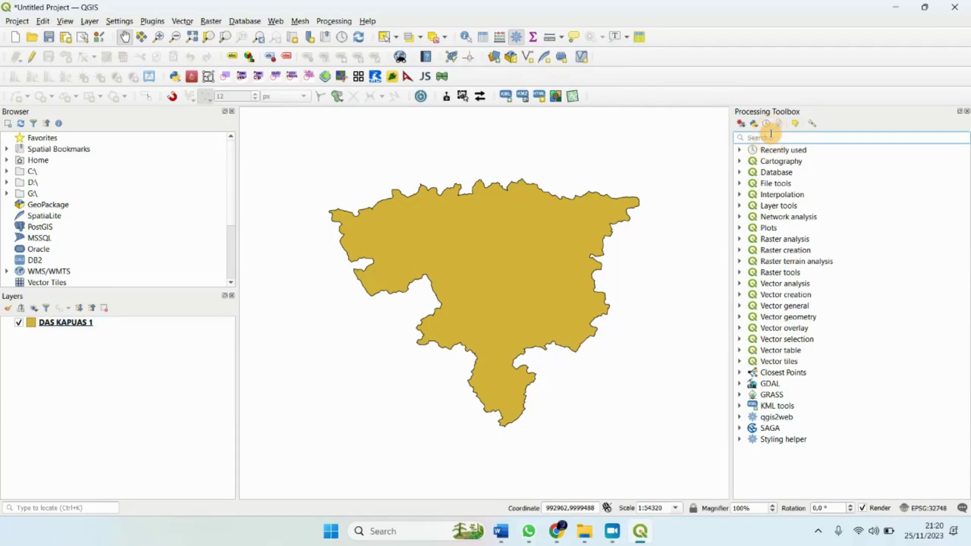
{"action": "type", "text": "shp to"}
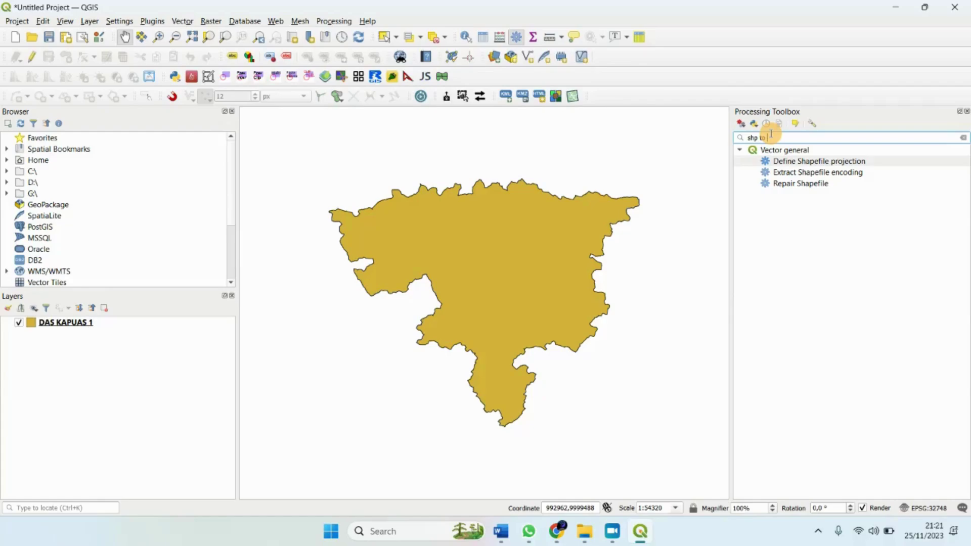
{"action": "type", "text": "dwg"}
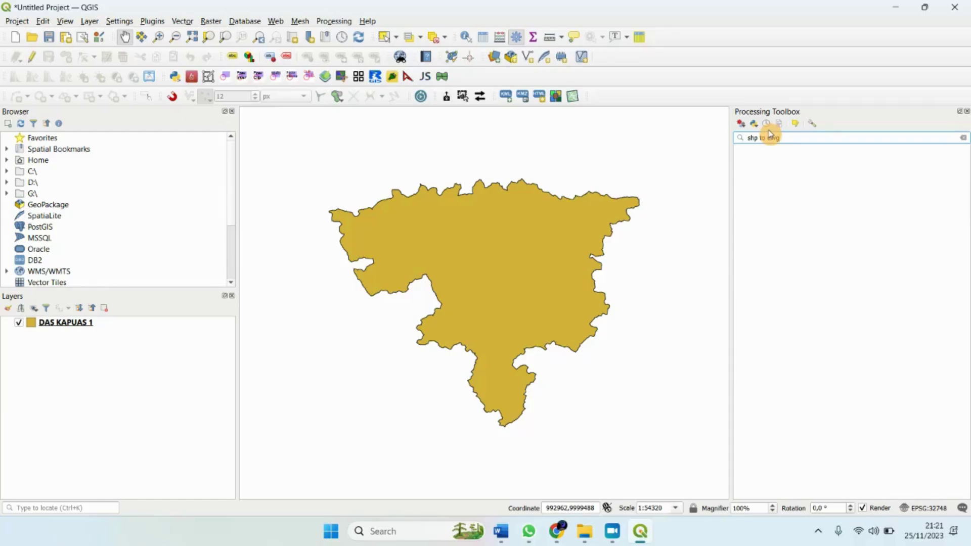
{"action": "left_click", "coordinate": [966, 112]}
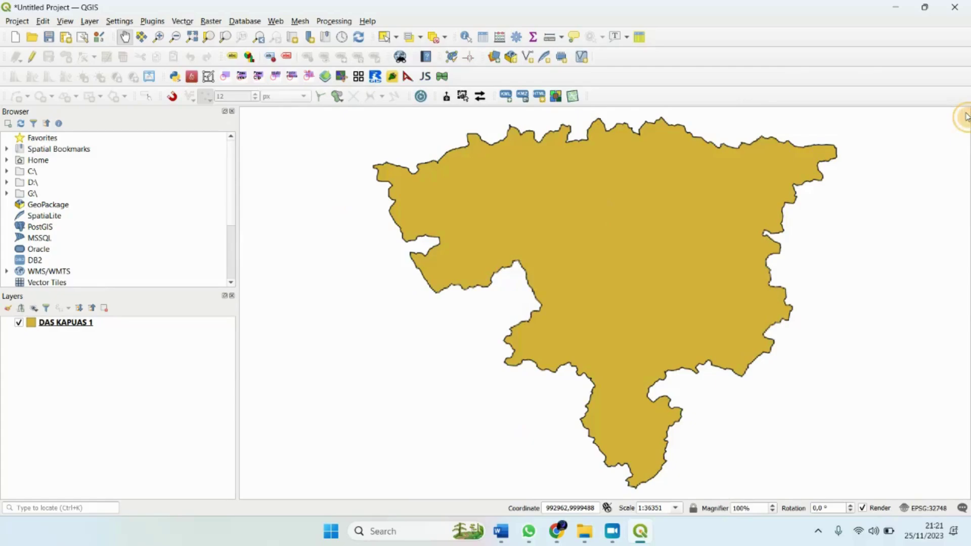
- Check the file types offered for exporting the DAS KAPUAS 1 layer as a layer definition file, and cancel the export
{"action": "left_click", "coordinate": [96, 327]}
{"action": "right_click", "coordinate": [96, 327]}
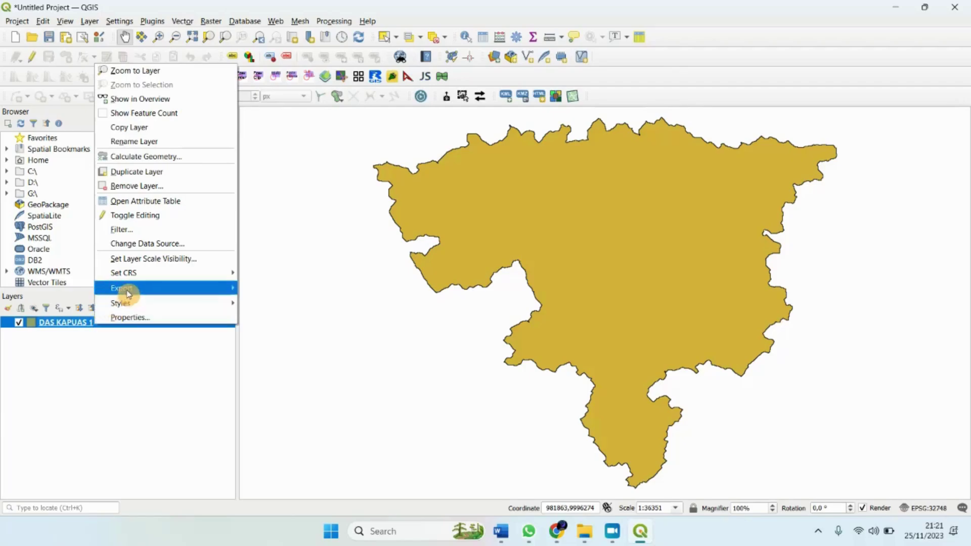
{"action": "mouse_move", "coordinate": [128, 293]}
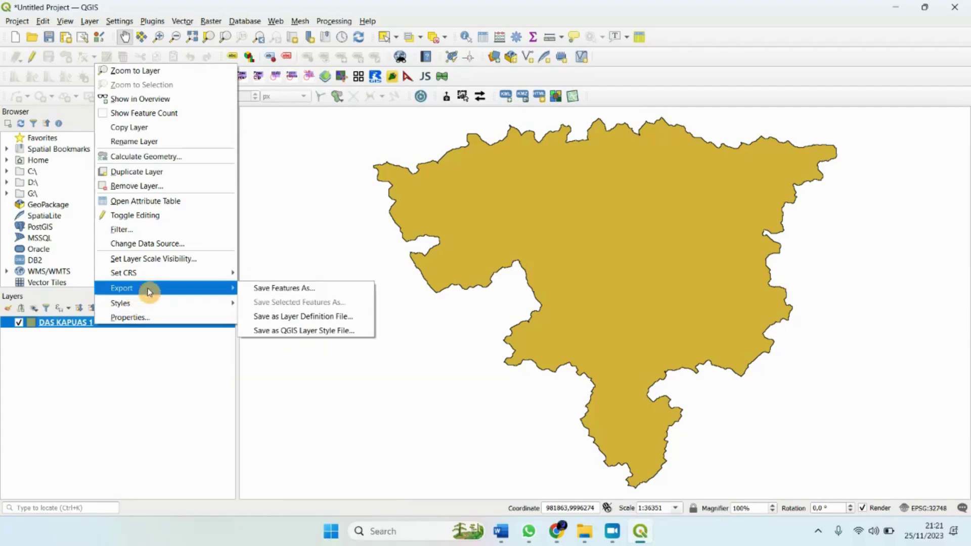
{"action": "left_click", "coordinate": [303, 316]}
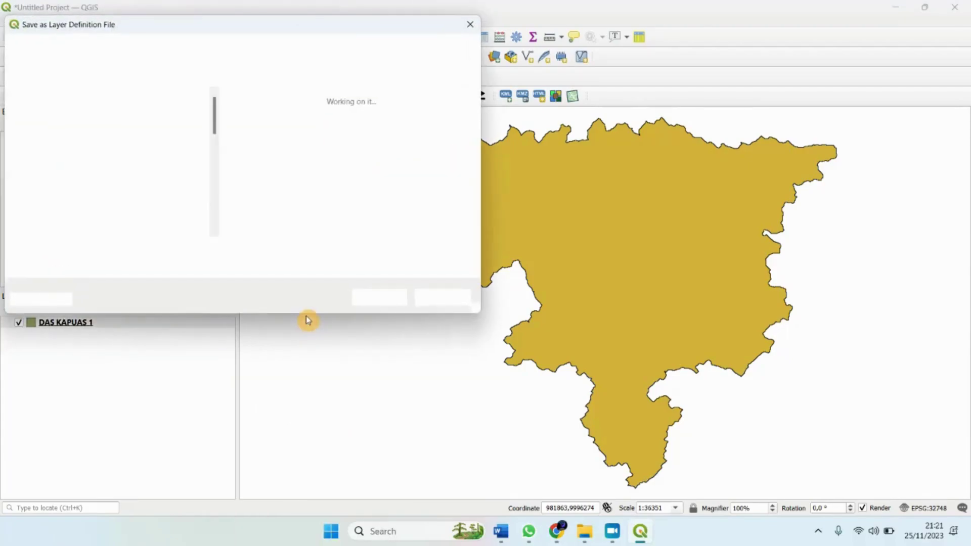
{"action": "left_click", "coordinate": [338, 273]}
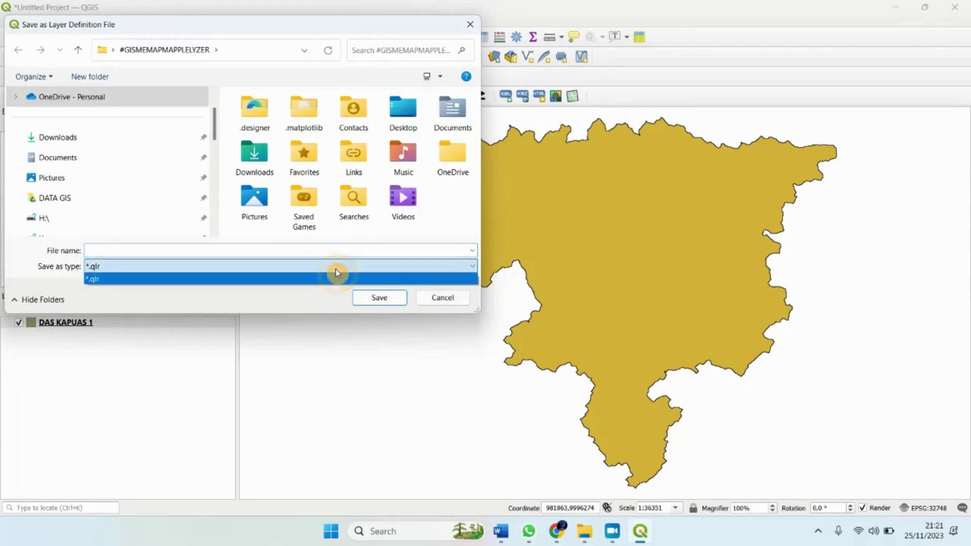
{"action": "left_click", "coordinate": [448, 298]}
{"action": "left_click", "coordinate": [442, 298]}
- Check the file type offered for exporting the DAS KAPUAS 1 layer as a QGIS layer style file, and cancel
{"action": "left_click", "coordinate": [158, 324]}
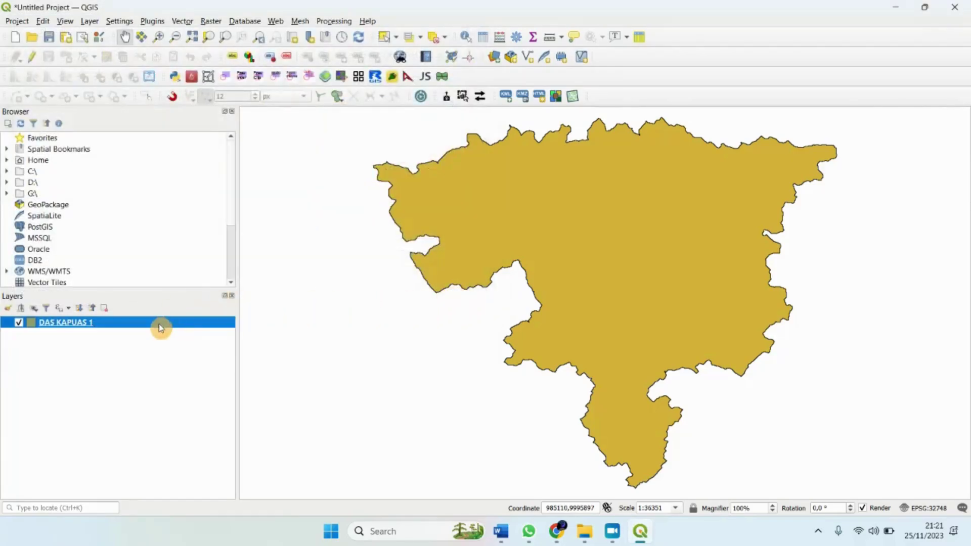
{"action": "right_click", "coordinate": [159, 324]}
{"action": "mouse_move", "coordinate": [200, 295]}
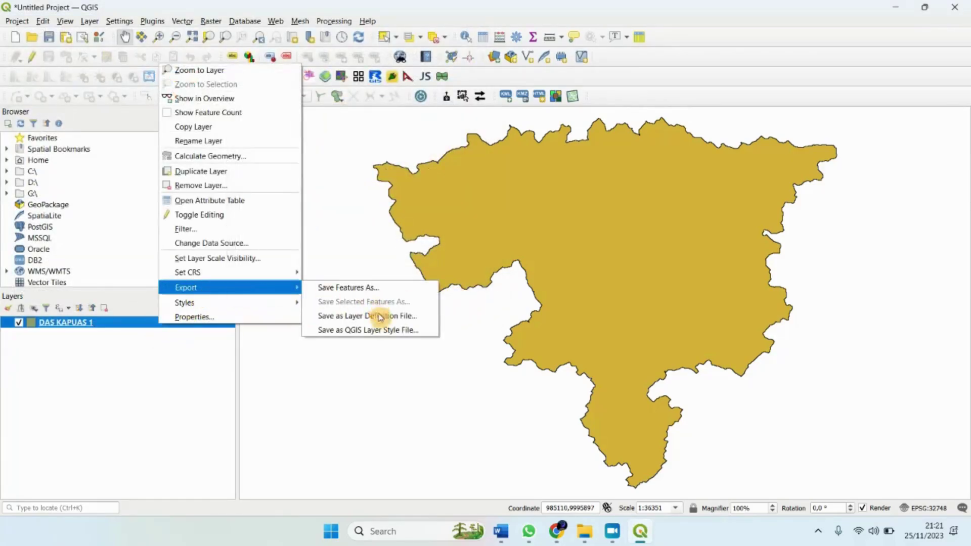
{"action": "left_click", "coordinate": [381, 330]}
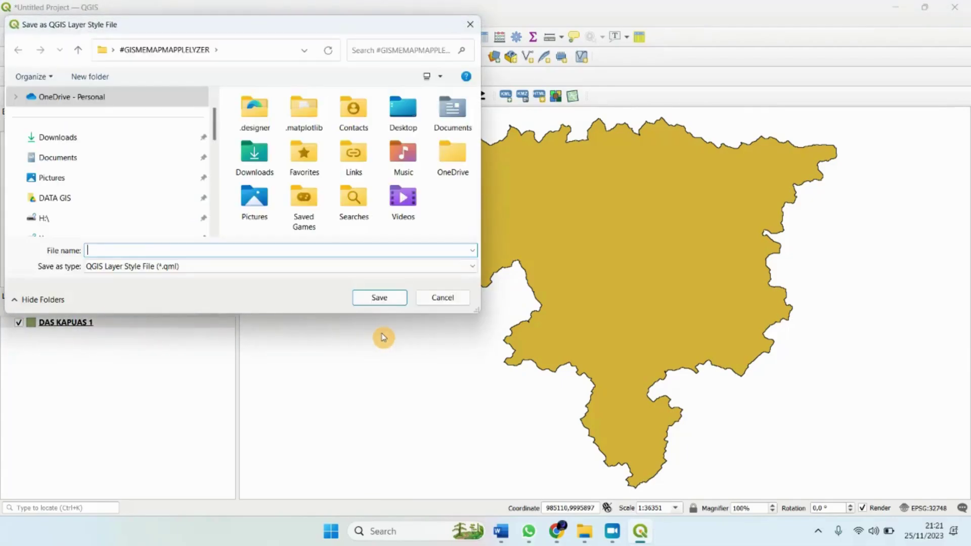
{"action": "left_click", "coordinate": [478, 23]}
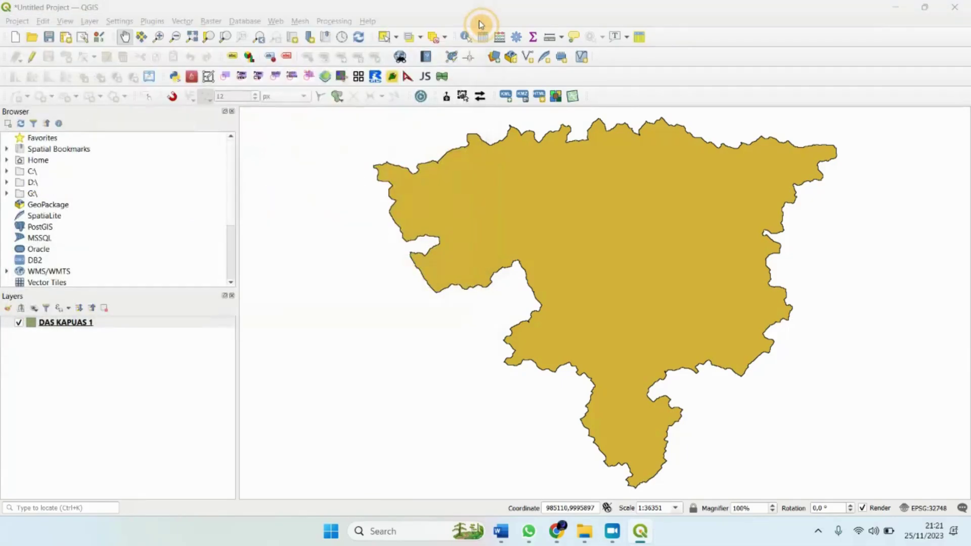
- Search the Processing Toolbox for "conversion" and check the parameters of the Translate (convert format) tool
{"action": "left_click", "coordinate": [515, 43]}
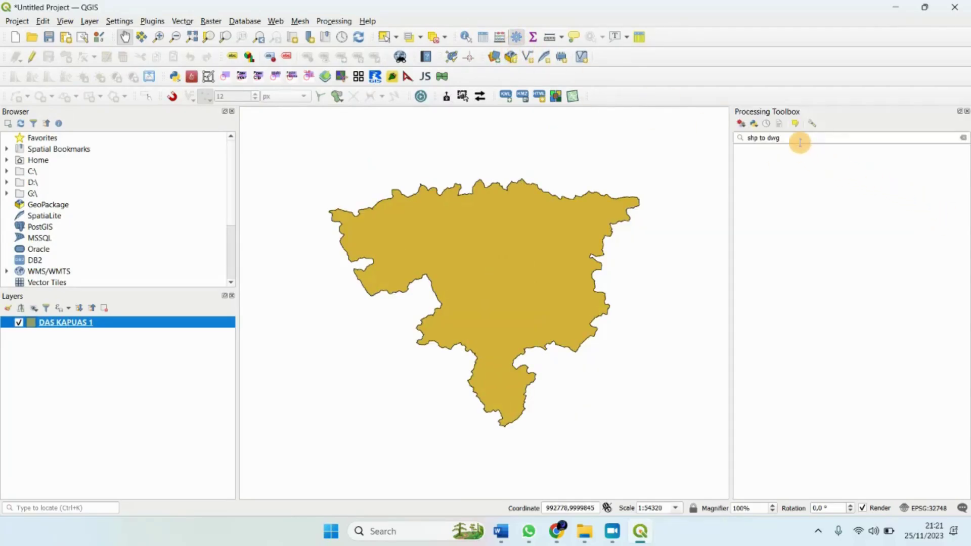
{"action": "left_click", "coordinate": [963, 137]}
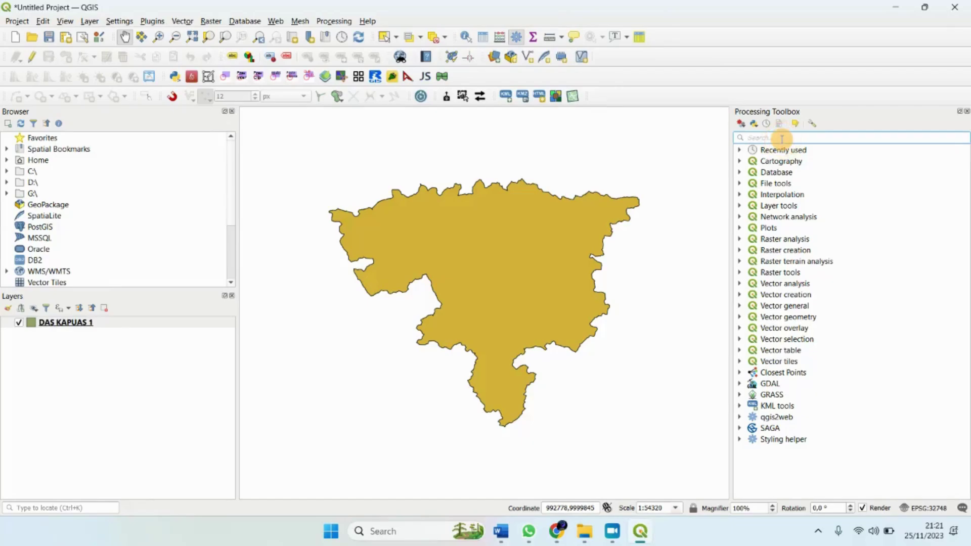
{"action": "type", "text": "conver"}
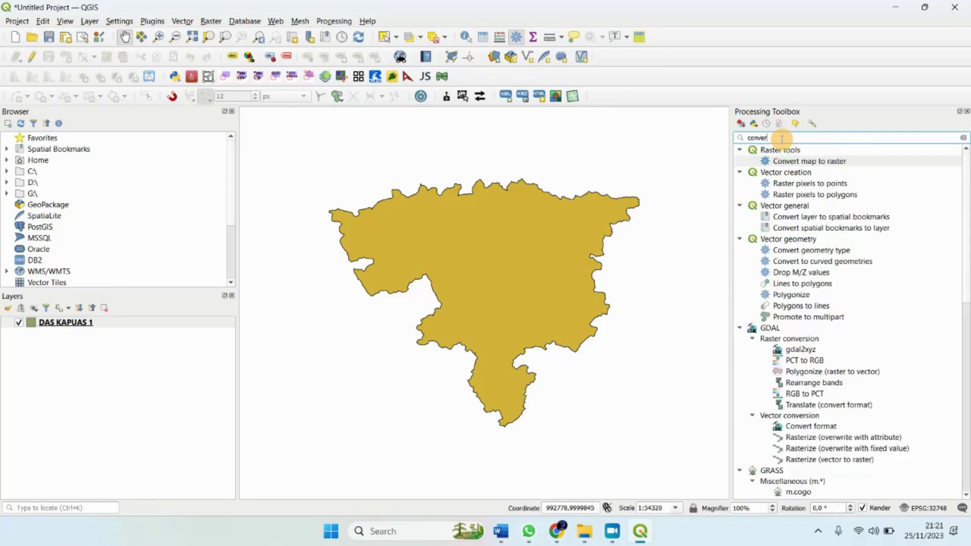
{"action": "type", "text": "sion"}
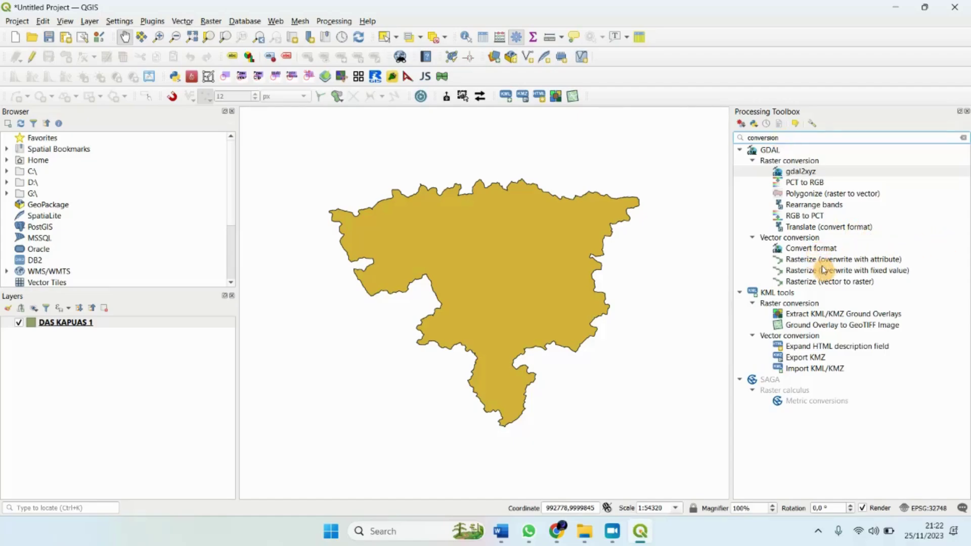
{"action": "double_click", "coordinate": [827, 227]}
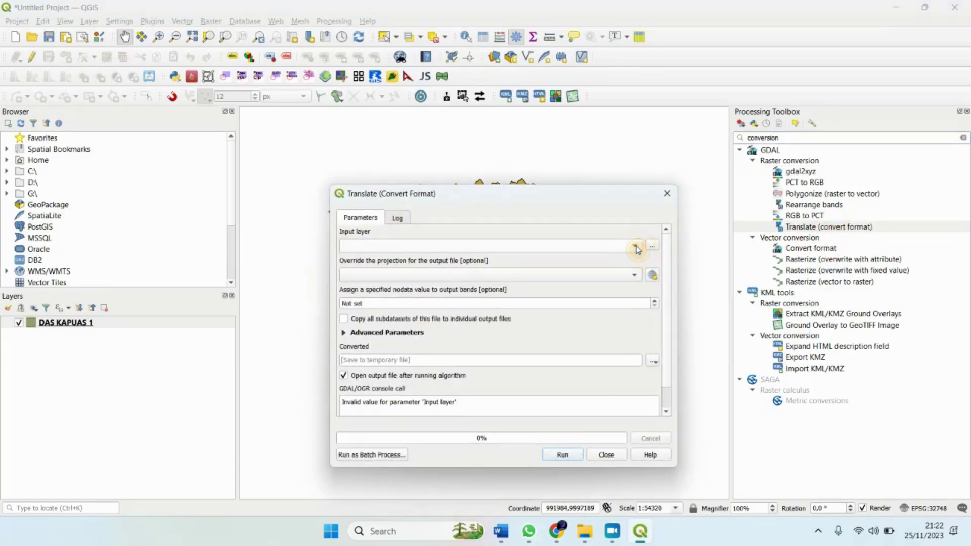
{"action": "left_click", "coordinate": [666, 193]}
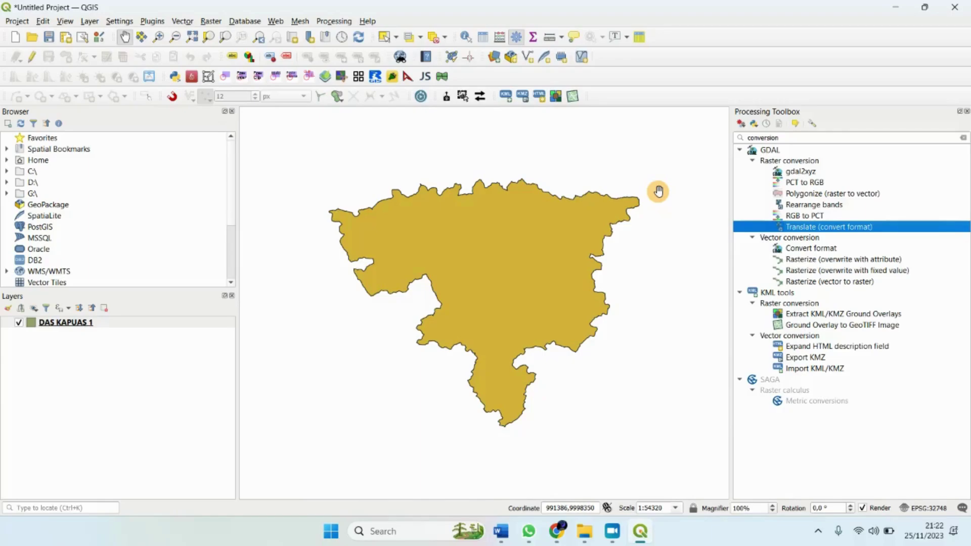
- Search the Processing Toolbox for "shapefiles" and close the toolbox
{"action": "left_click", "coordinate": [857, 140]}
{"action": "key", "text": "ctrl+a"}
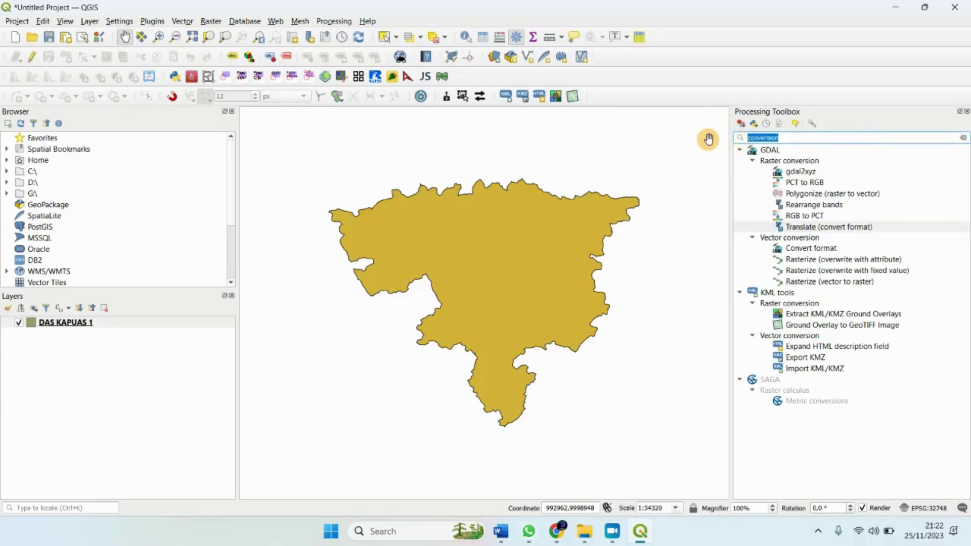
{"action": "type", "text": "shapefiles"}
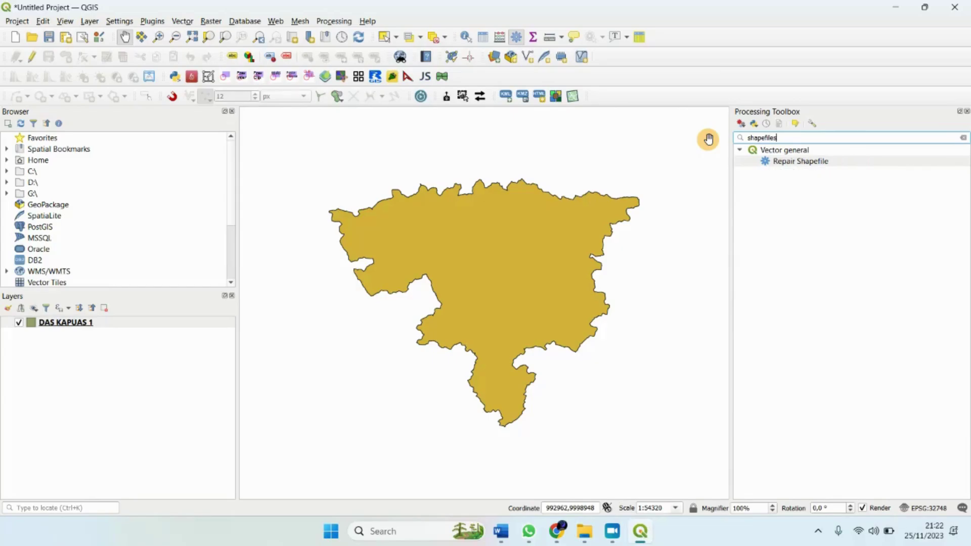
{"action": "left_click", "coordinate": [966, 112]}
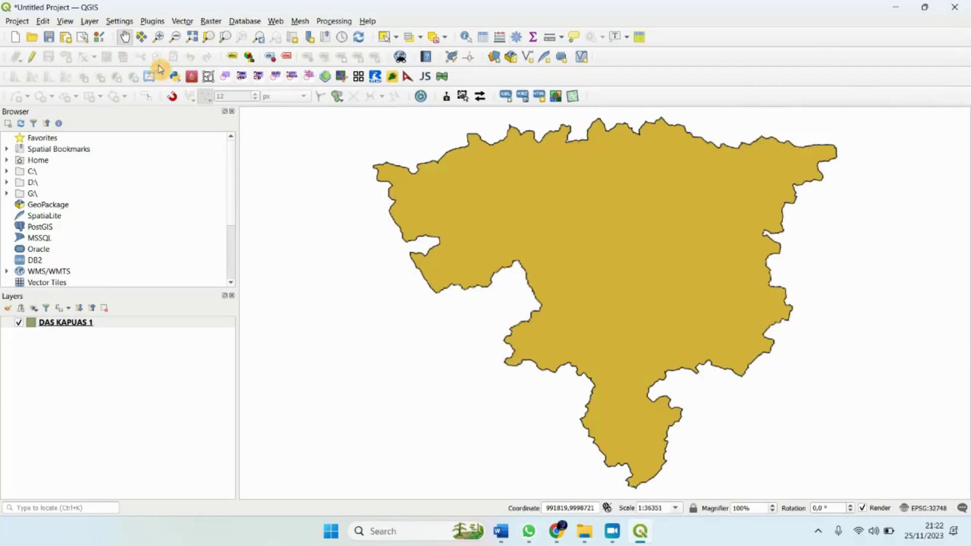
{"action": "left_click", "coordinate": [91, 22]}
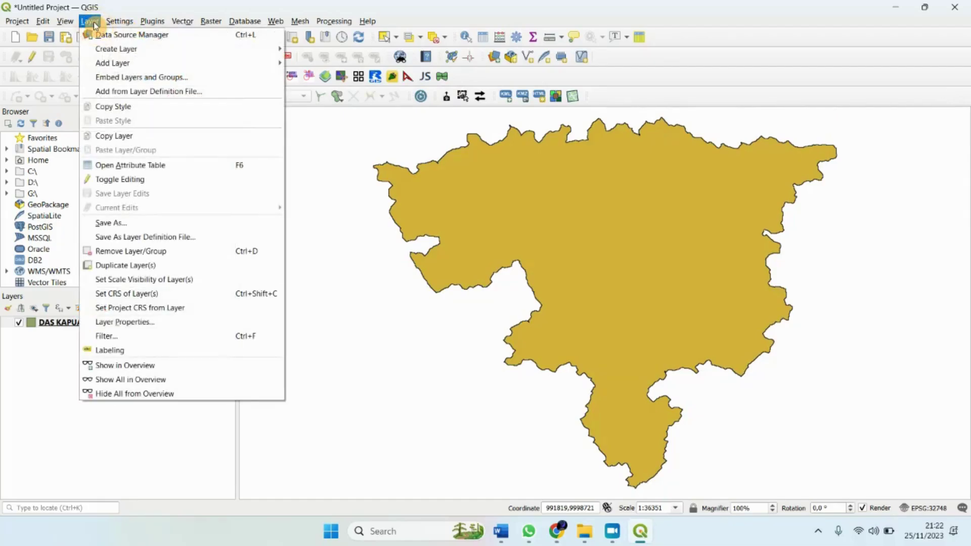
{"action": "mouse_move", "coordinate": [120, 68]}
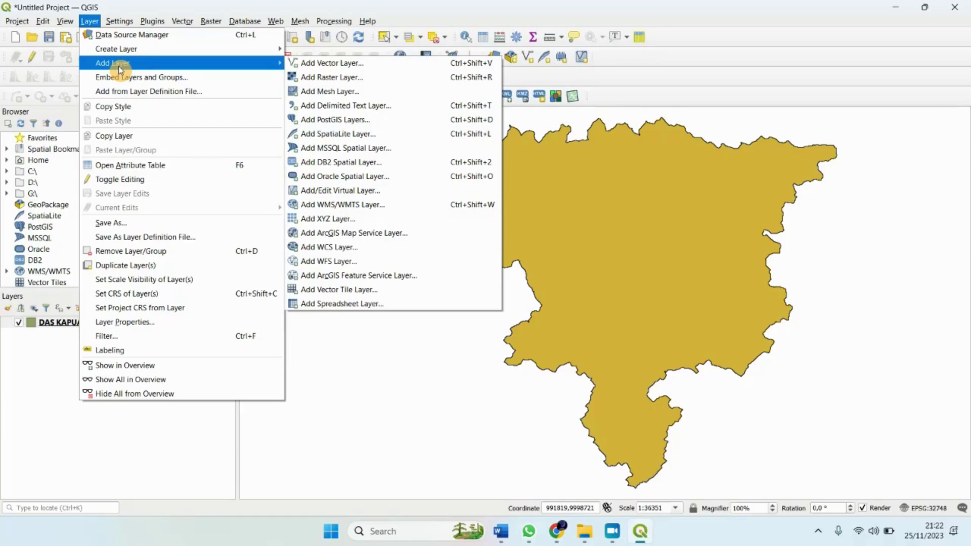
{"action": "left_click", "coordinate": [110, 21]}
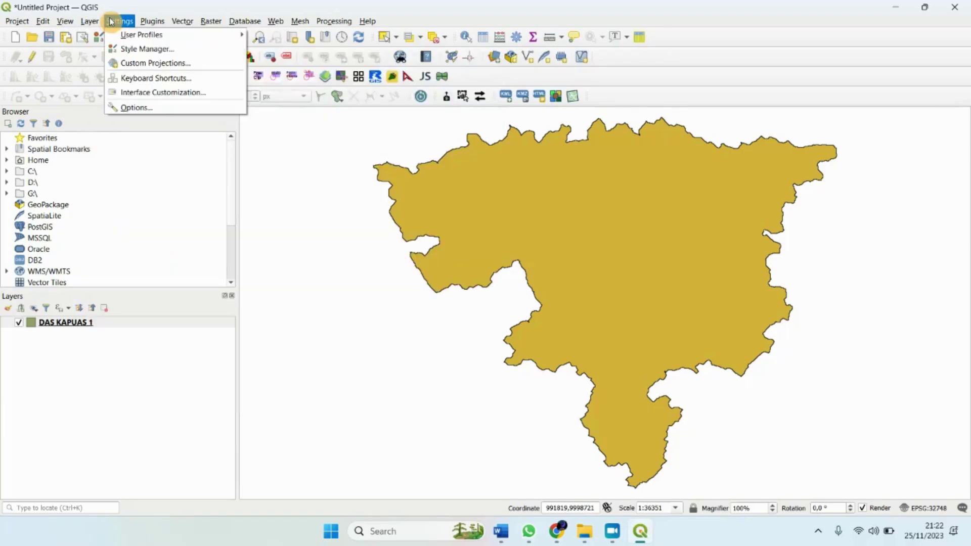
{"action": "left_click", "coordinate": [148, 23]}
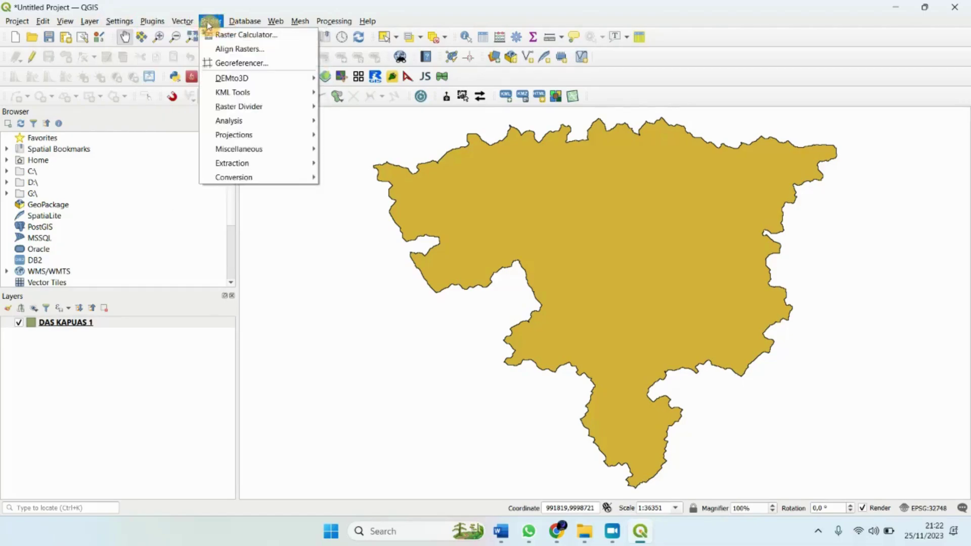
{"action": "mouse_move", "coordinate": [192, 25]}
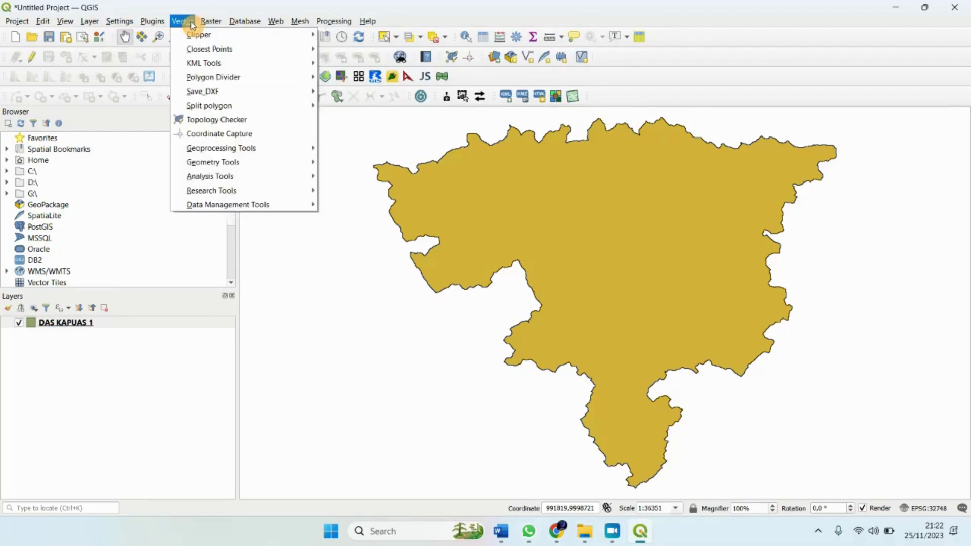
- Search all available plugins for "shapefiles to dwg" and close the plugin manager
{"action": "mouse_move", "coordinate": [156, 27]}
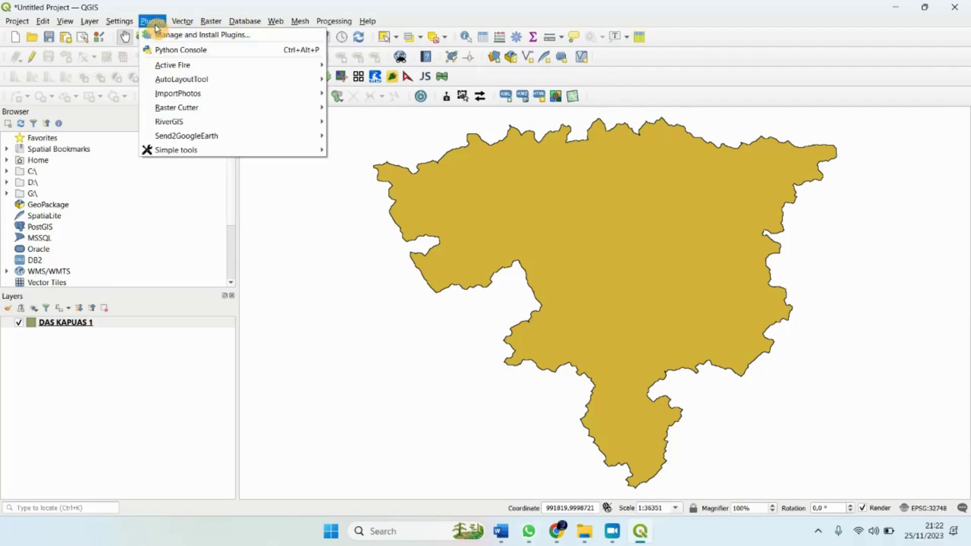
{"action": "left_click", "coordinate": [161, 34]}
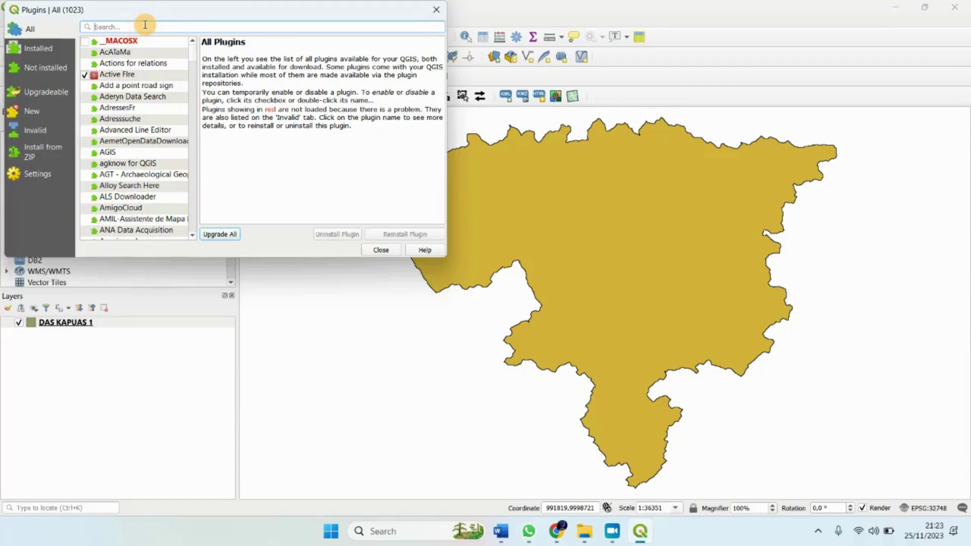
{"action": "type", "text": "shapefiles"}
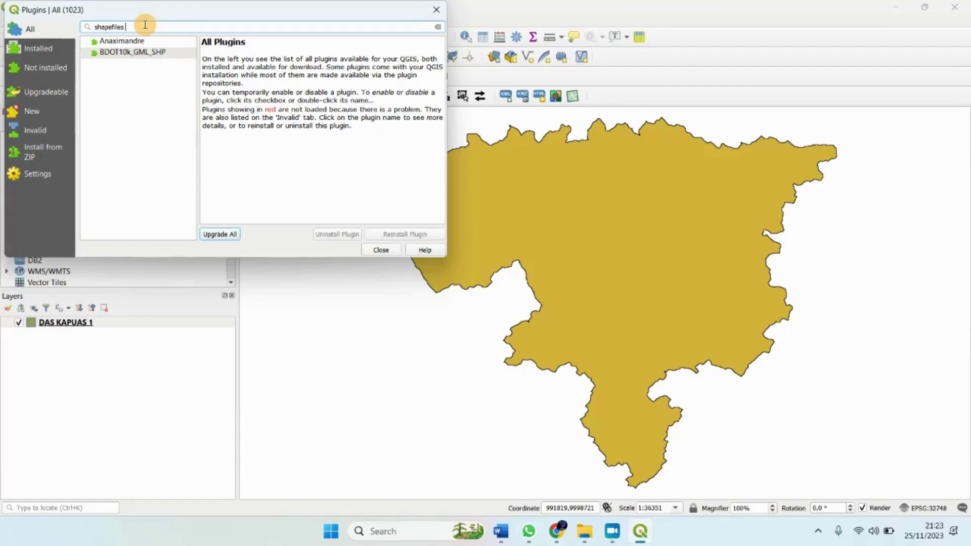
{"action": "type", "text": " to dwg"}
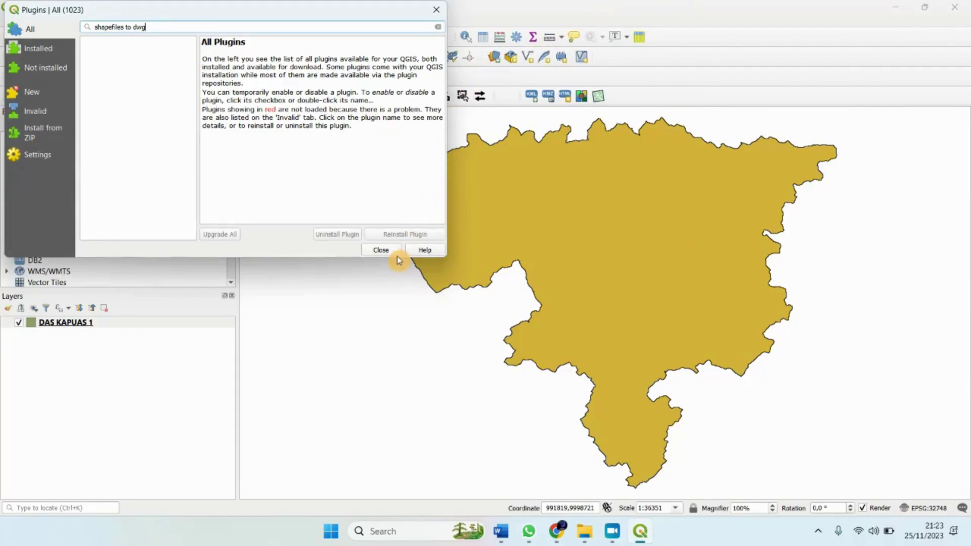
{"action": "left_click", "coordinate": [382, 251]}
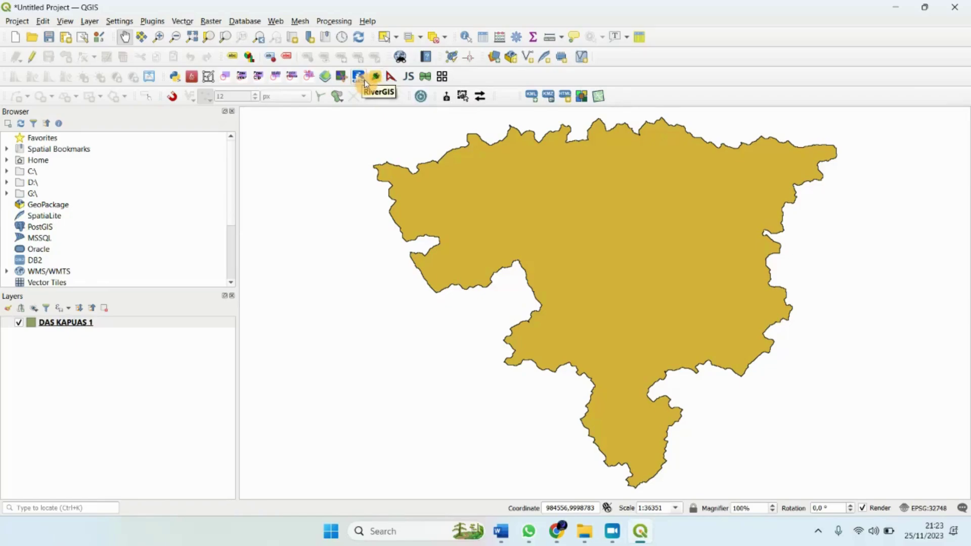
- View the DAS KAPUAS 1 layer's attribute table and the statistical summary, closing each one
{"action": "left_click", "coordinate": [639, 39]}
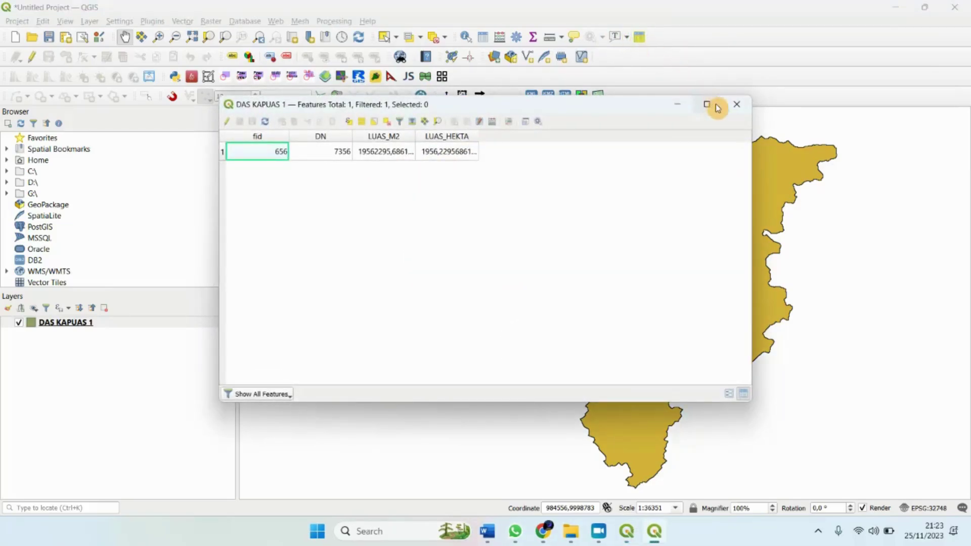
{"action": "left_click", "coordinate": [735, 104]}
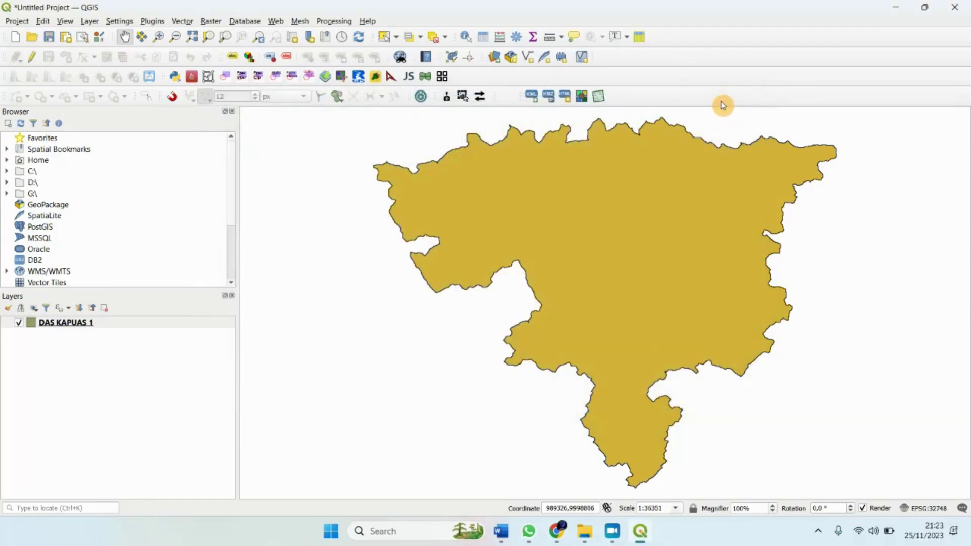
{"action": "left_click", "coordinate": [534, 38]}
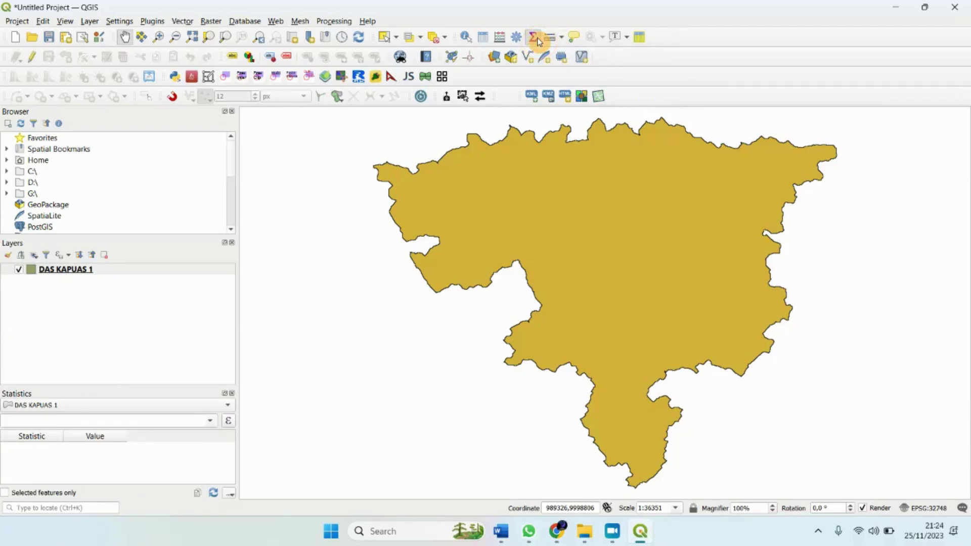
{"action": "left_click", "coordinate": [232, 395]}
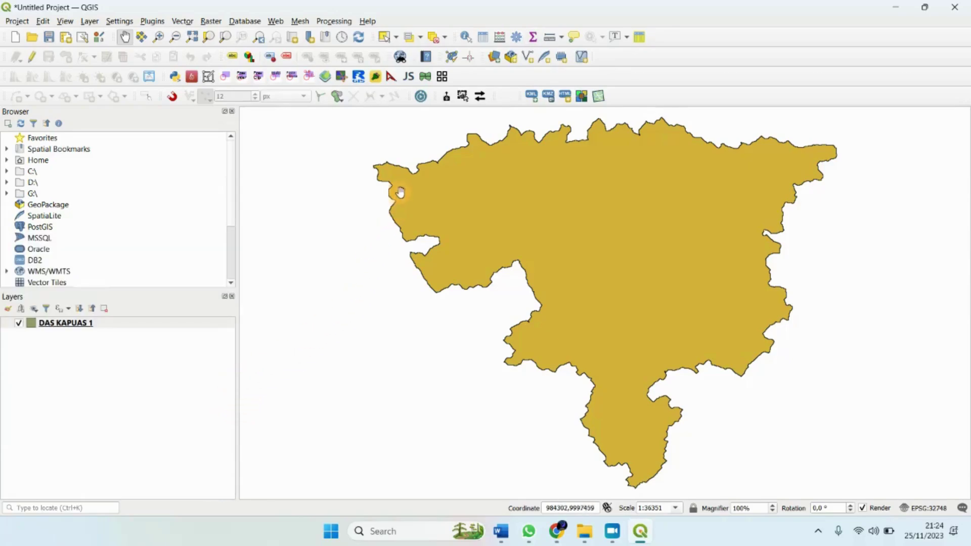
- Look through the model input types in the Graphical Modeler and close it
{"action": "left_click", "coordinate": [347, 22]}
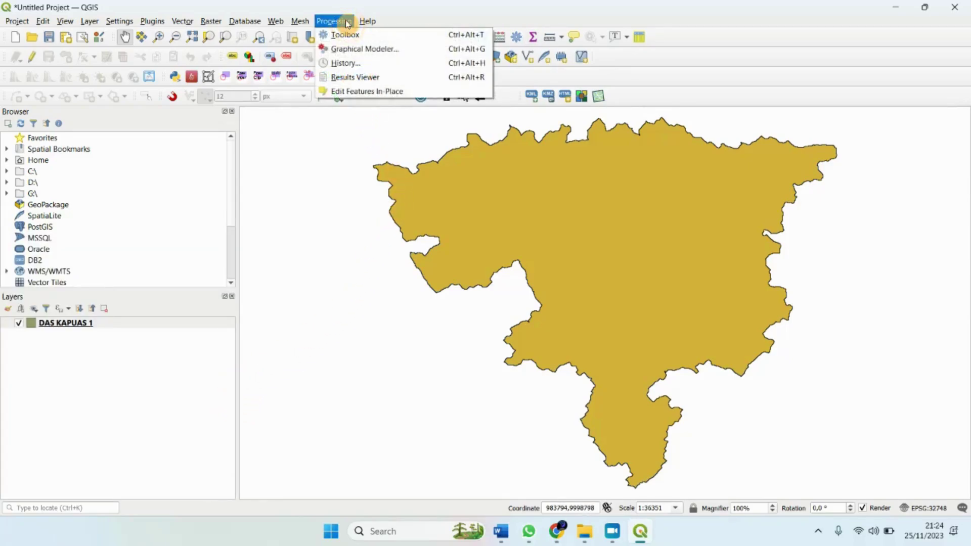
{"action": "left_click", "coordinate": [352, 50]}
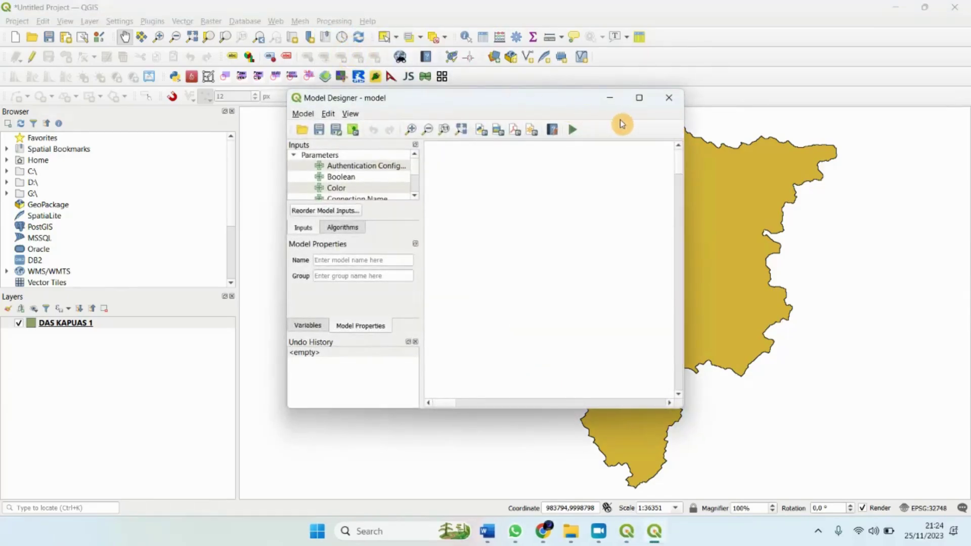
{"action": "scroll", "coordinate": [343, 178], "scroll_direction": "down", "scroll_amount": 12}
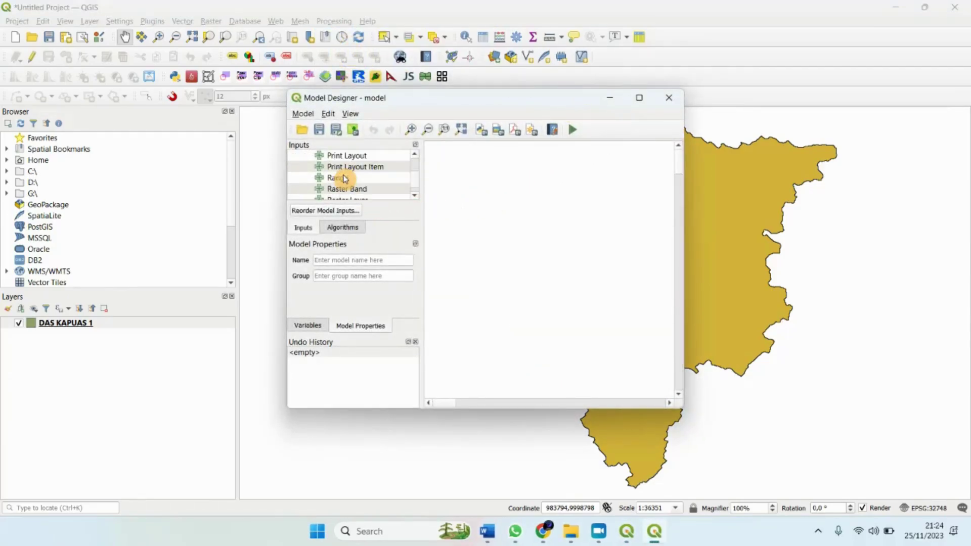
{"action": "left_click", "coordinate": [668, 98]}
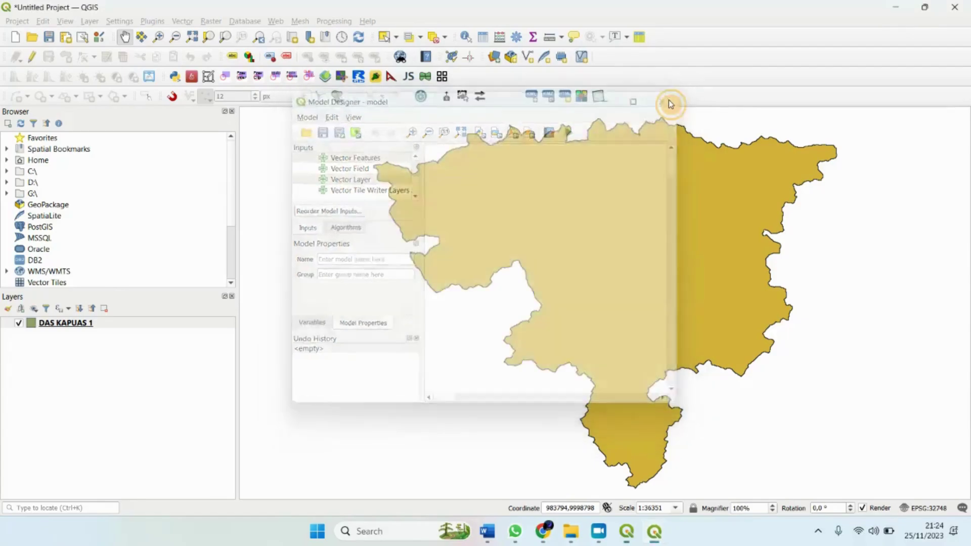
- Check the settings for exporting the project to DXF, and close the dialog without exporting
{"action": "left_click", "coordinate": [23, 22]}
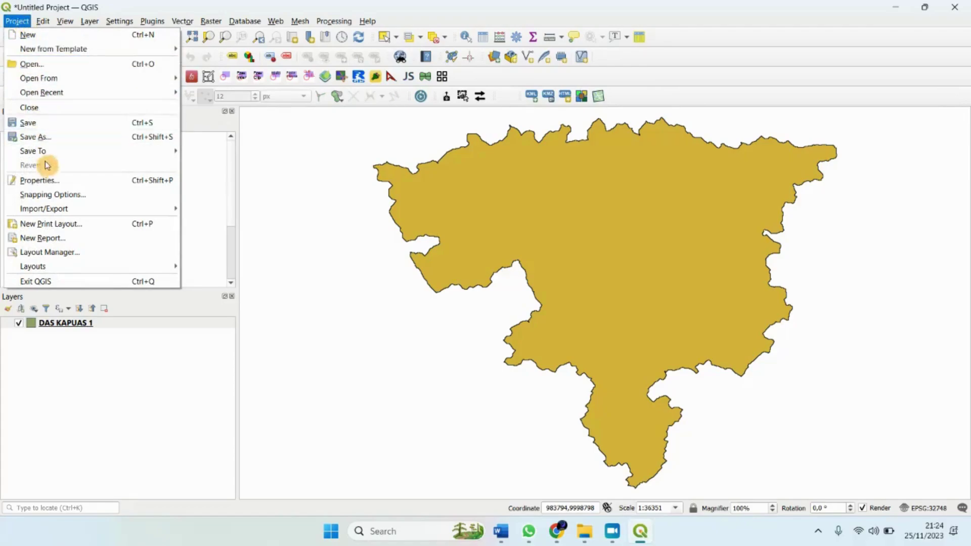
{"action": "mouse_move", "coordinate": [54, 209]}
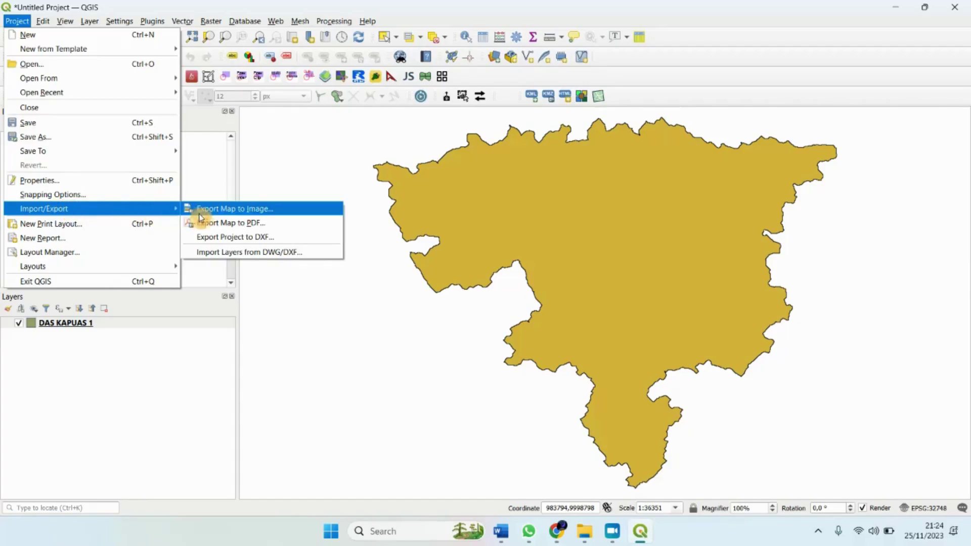
{"action": "left_click", "coordinate": [278, 237]}
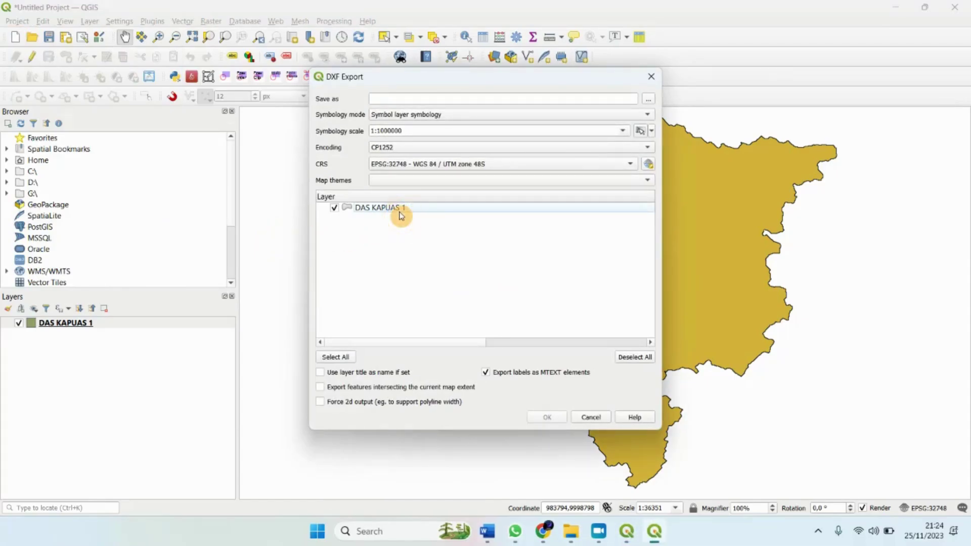
{"action": "left_click", "coordinate": [657, 76]}
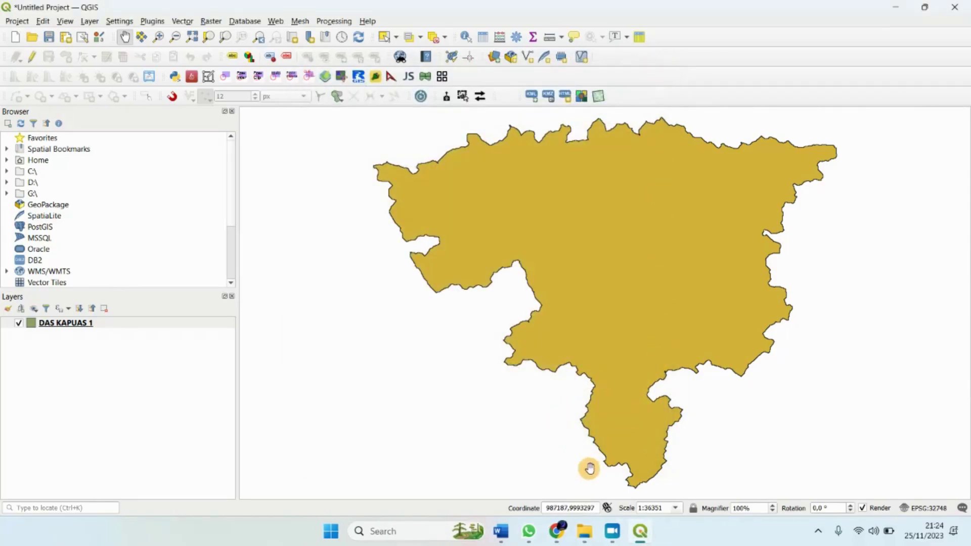
- Switch to ChatGPT in Chrome and ask "cara konversi data shapefiles ke autocad menggunakan quantum gis"
{"action": "left_click", "coordinate": [554, 537]}
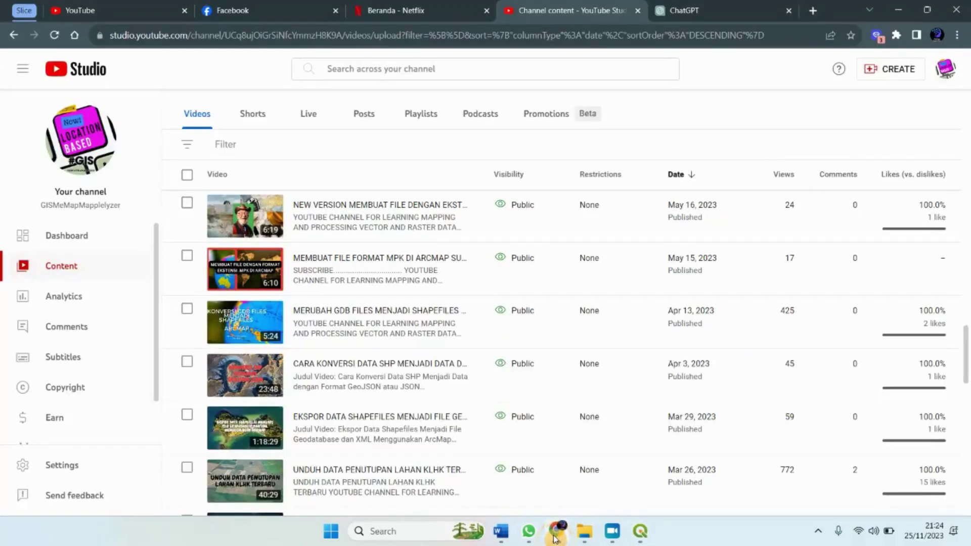
{"action": "left_click", "coordinate": [701, 7]}
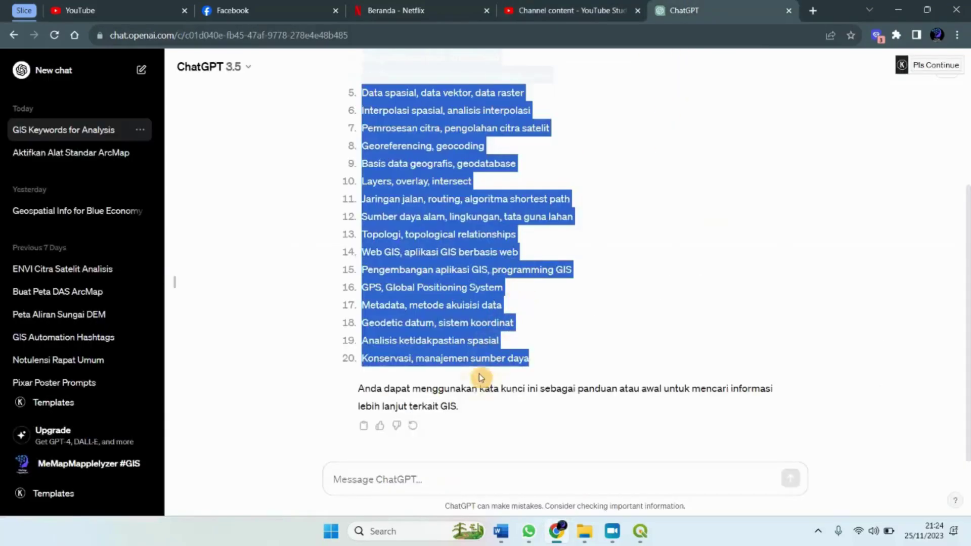
{"action": "left_click", "coordinate": [391, 475]}
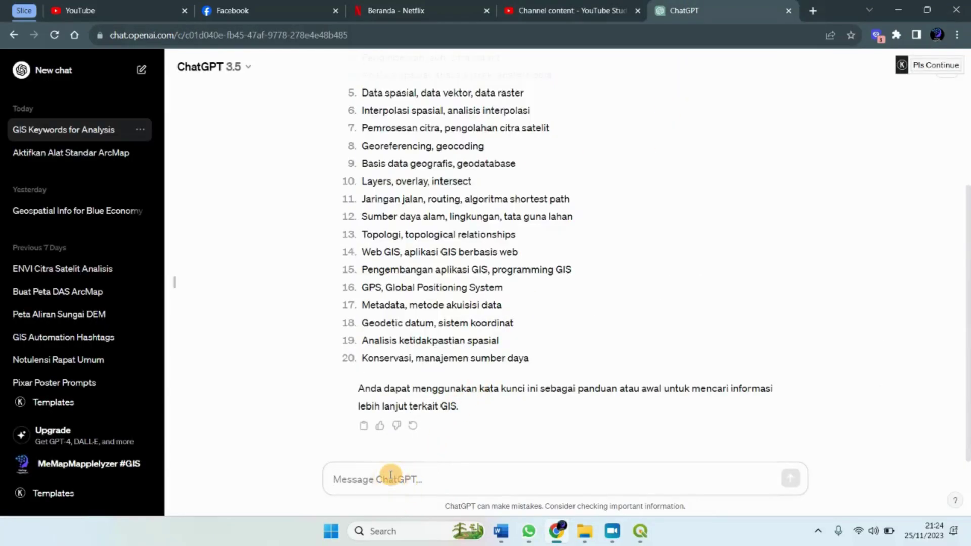
{"action": "type", "text": "cara ko"}
{"action": "type", "text": "nve"}
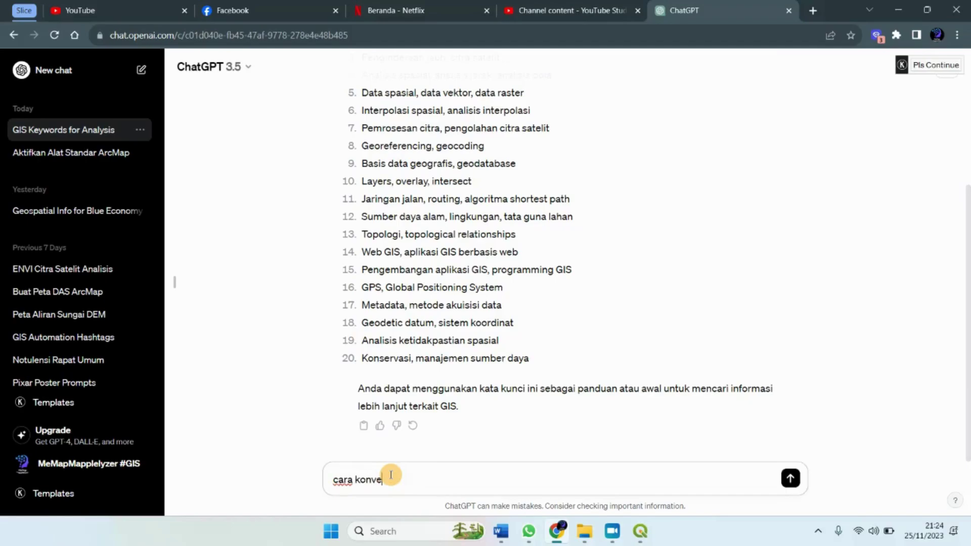
{"action": "type", "text": "rsi data shapef"}
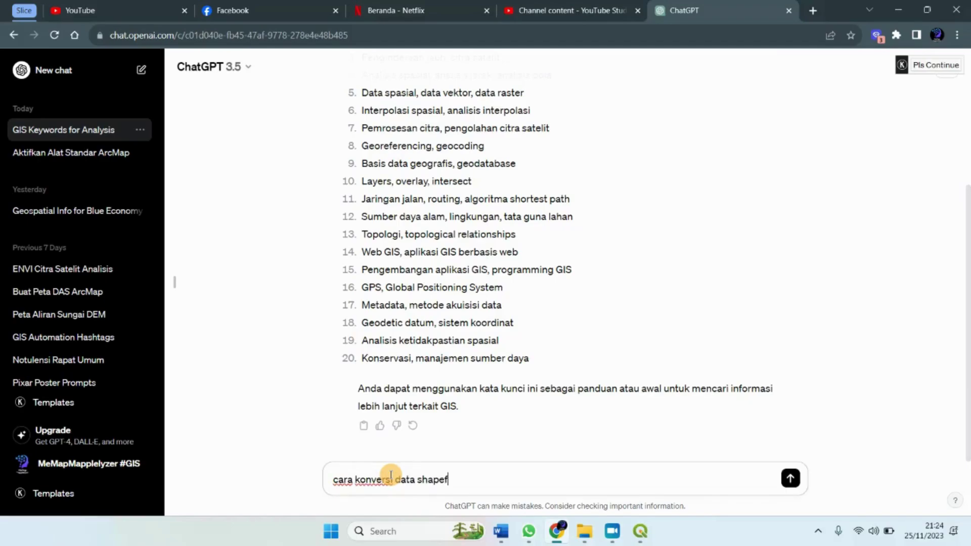
{"action": "type", "text": "iles ke autocad menggunakan "}
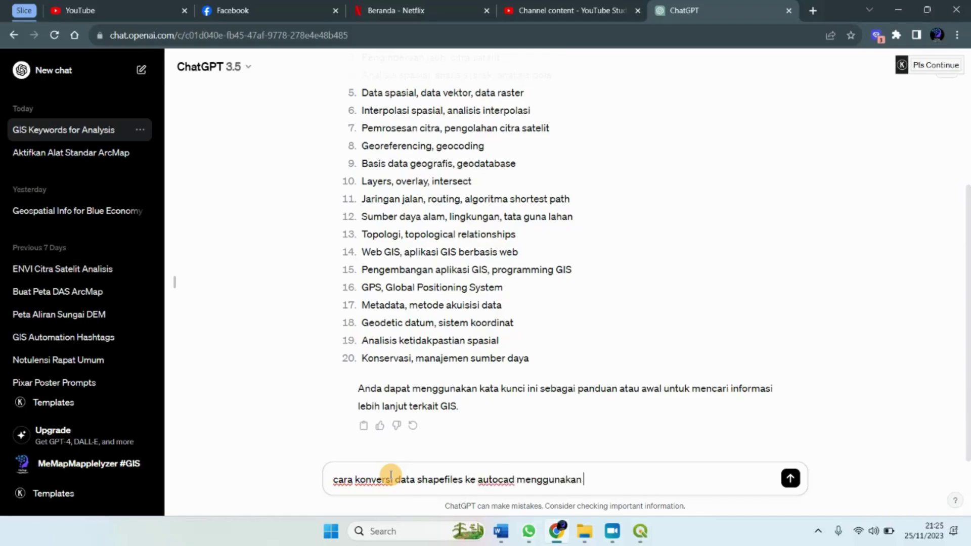
{"action": "type", "text": "quantum gis"}
{"action": "key", "text": "Return"}
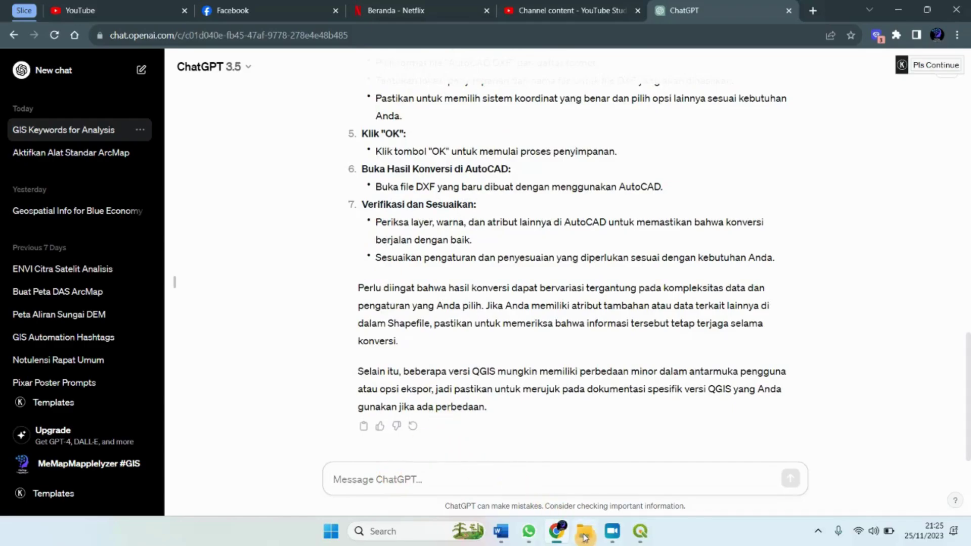
- Return to QGIS and check the DAS KAPUAS 1 layer's options and the vector tools for a conversion command
{"action": "left_click", "coordinate": [640, 531]}
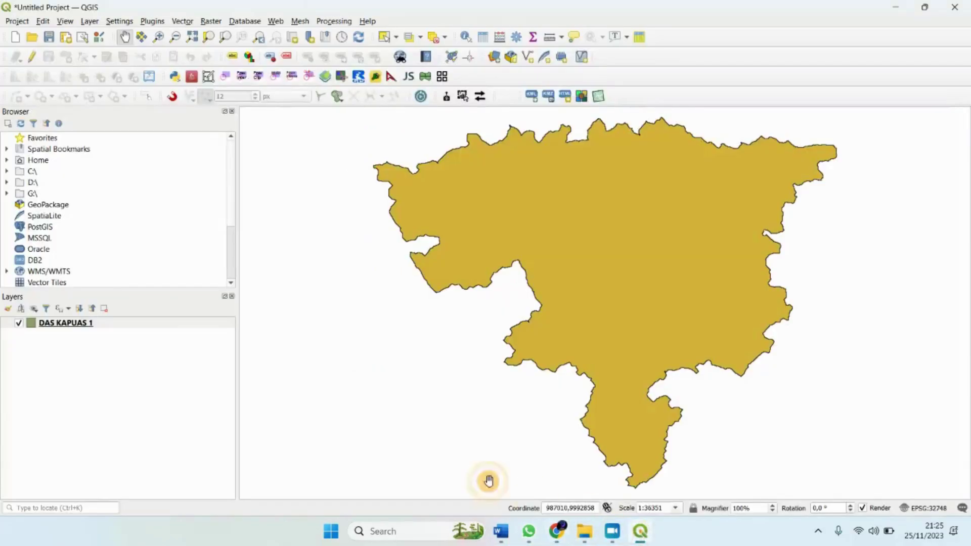
{"action": "right_click", "coordinate": [151, 326]}
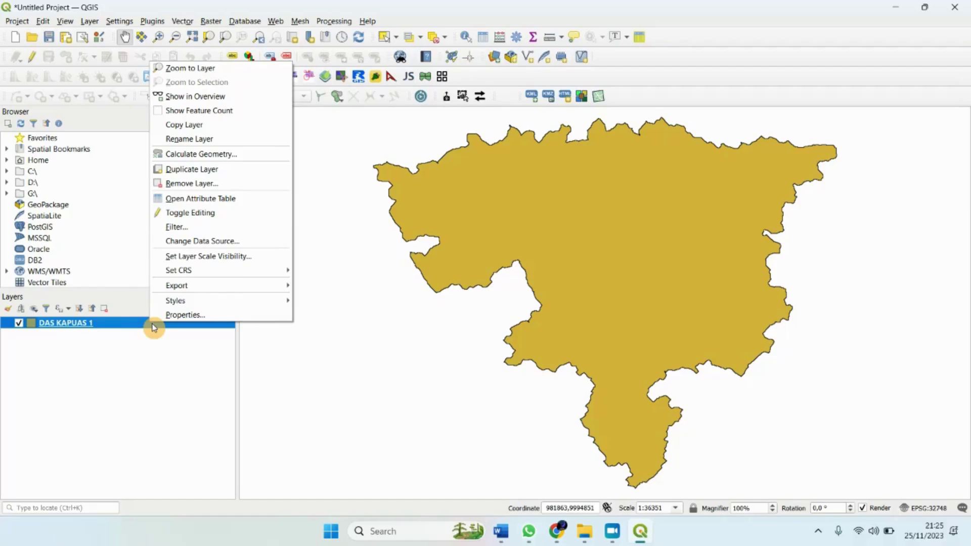
{"action": "mouse_move", "coordinate": [246, 281]}
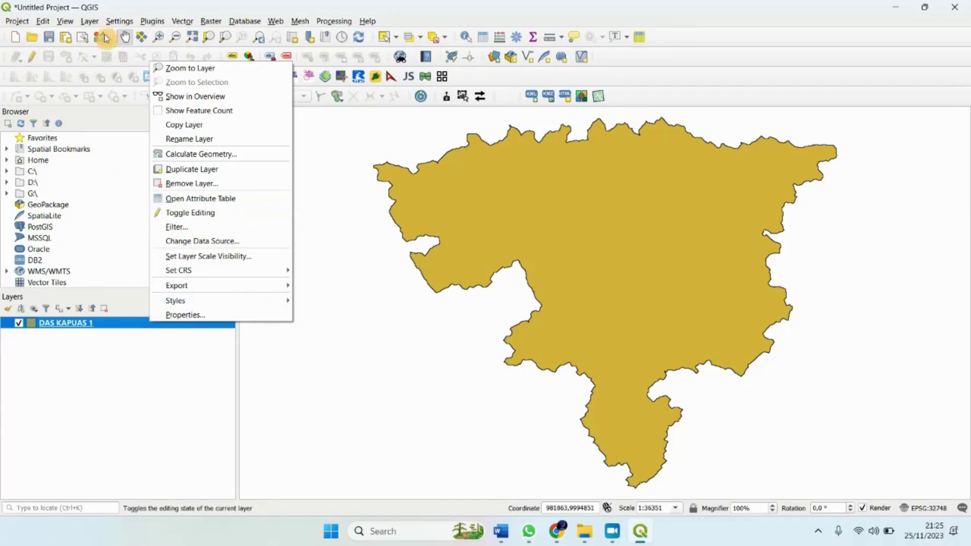
{"action": "left_click", "coordinate": [193, 24]}
{"action": "left_click", "coordinate": [194, 24]}
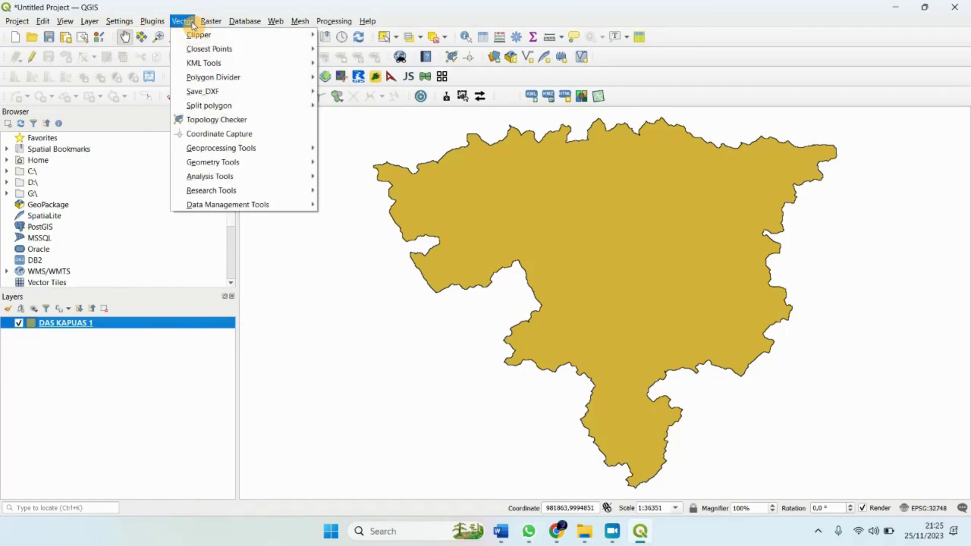
{"action": "mouse_move", "coordinate": [207, 91]}
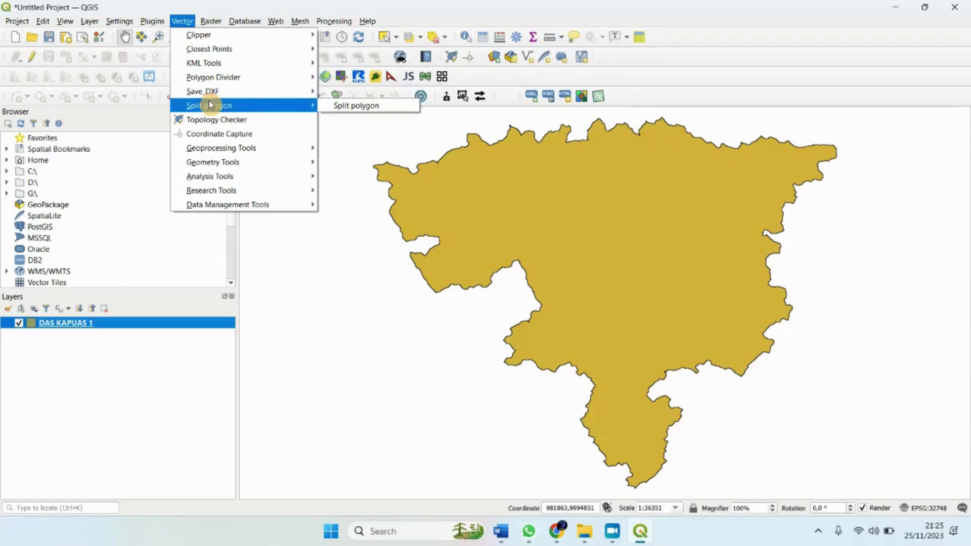
- Check the file types offered for saving the project under a new name, and cancel the save
{"action": "mouse_move", "coordinate": [16, 20]}
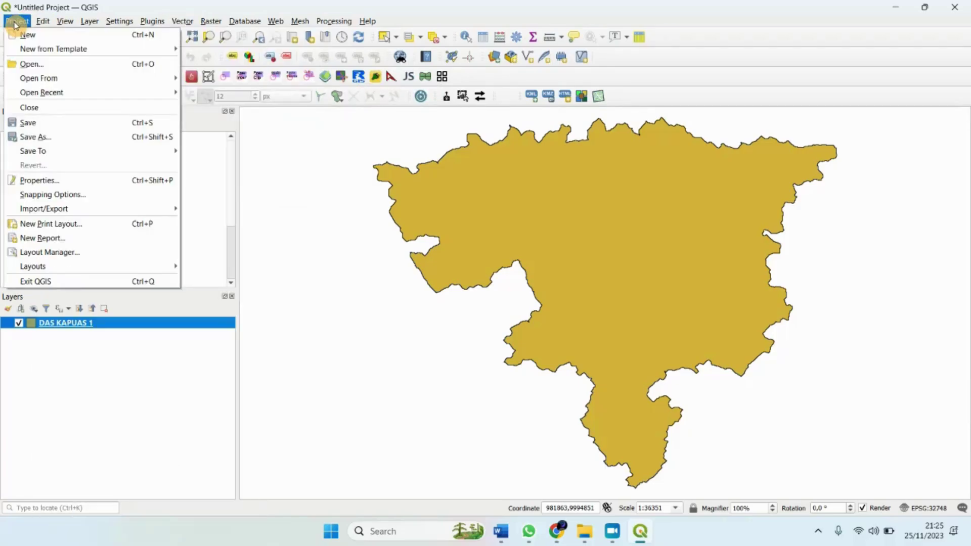
{"action": "mouse_move", "coordinate": [60, 152]}
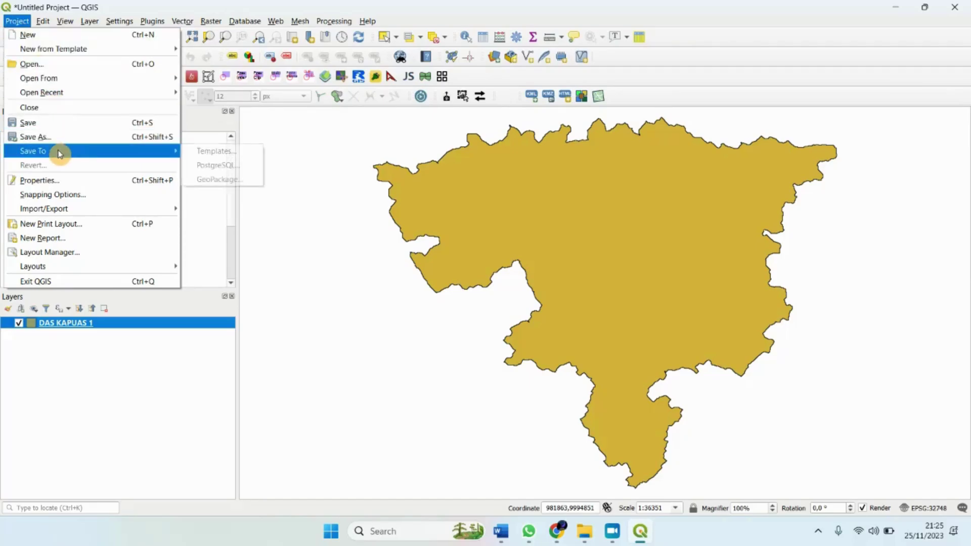
{"action": "left_click", "coordinate": [61, 143]}
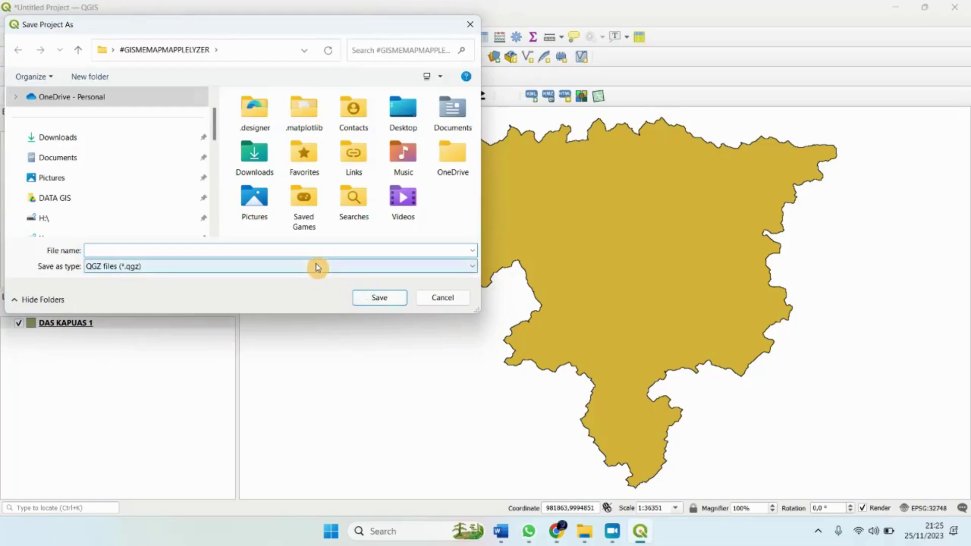
{"action": "left_click", "coordinate": [317, 266]}
{"action": "left_click", "coordinate": [470, 24]}
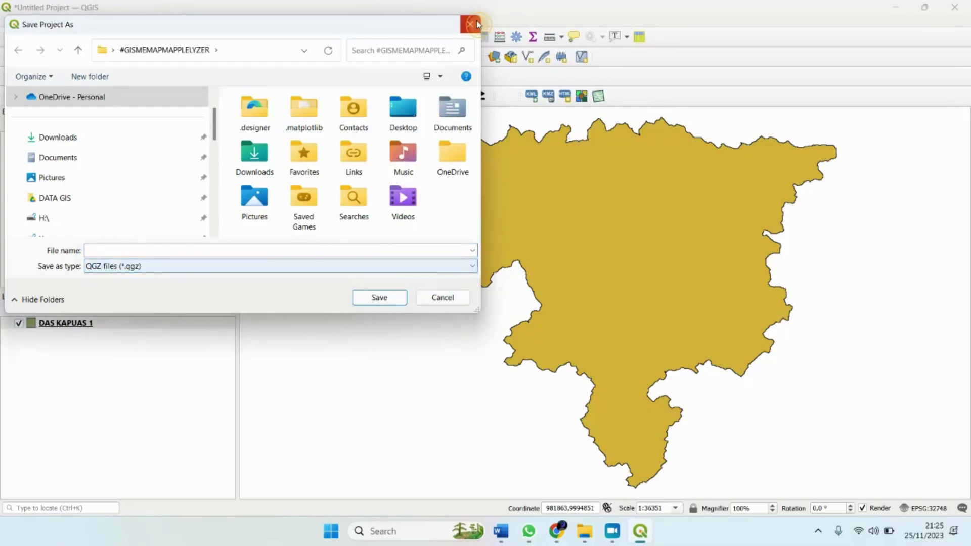
{"action": "left_click", "coordinate": [469, 24]}
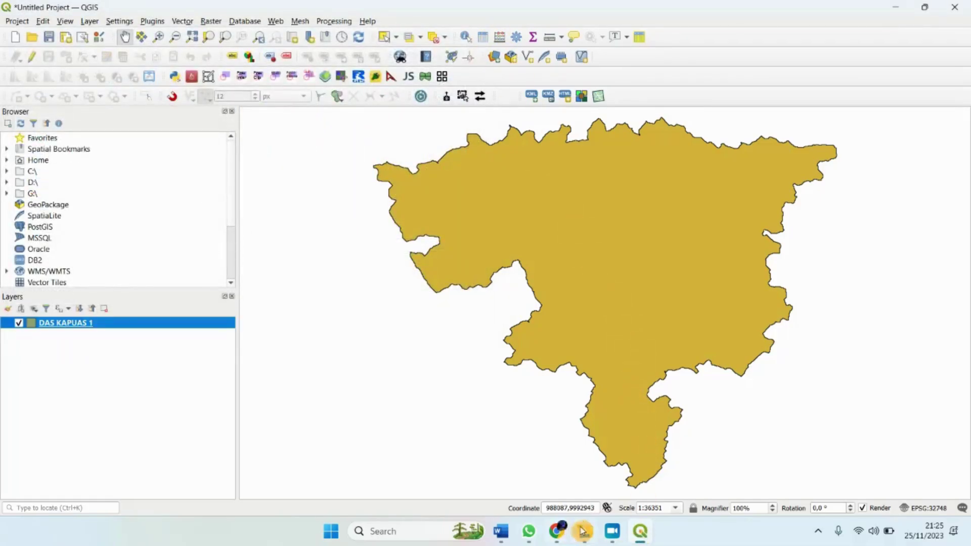
- Switch to ChatGPT in Chrome and reread its instructions for converting the shapefile to AutoCAD DXF
{"action": "left_click", "coordinate": [559, 537]}
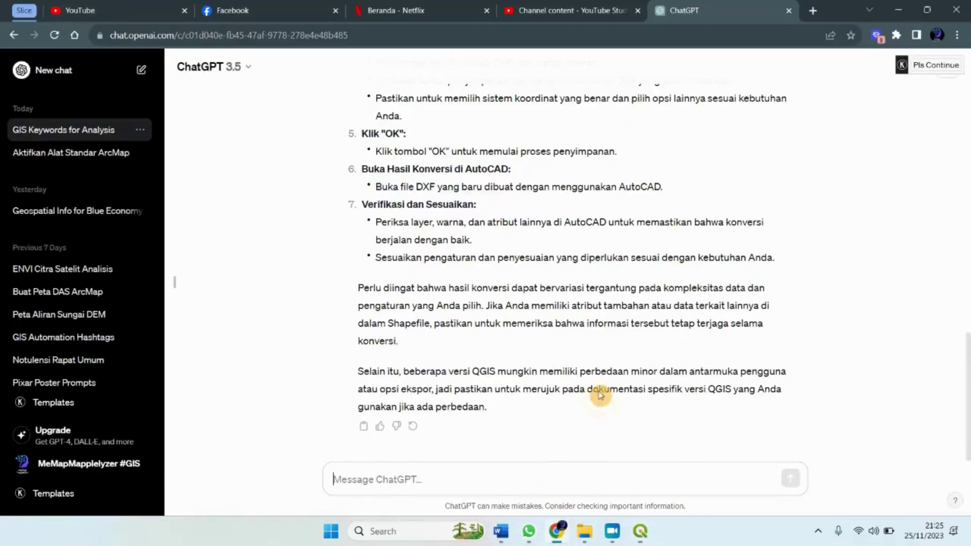
{"action": "scroll", "coordinate": [601, 323], "scroll_direction": "up", "scroll_amount": 4}
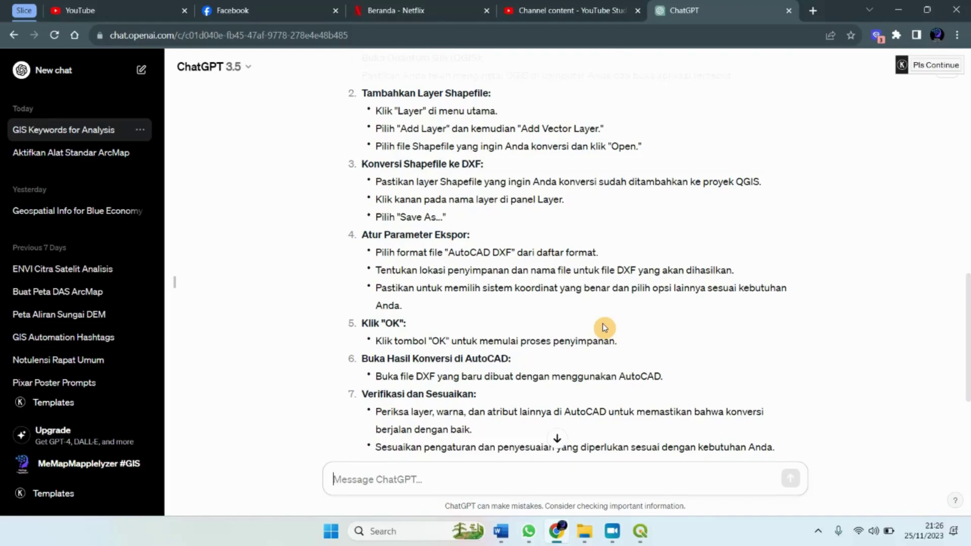
{"action": "scroll", "coordinate": [604, 328], "scroll_direction": "up", "scroll_amount": 3}
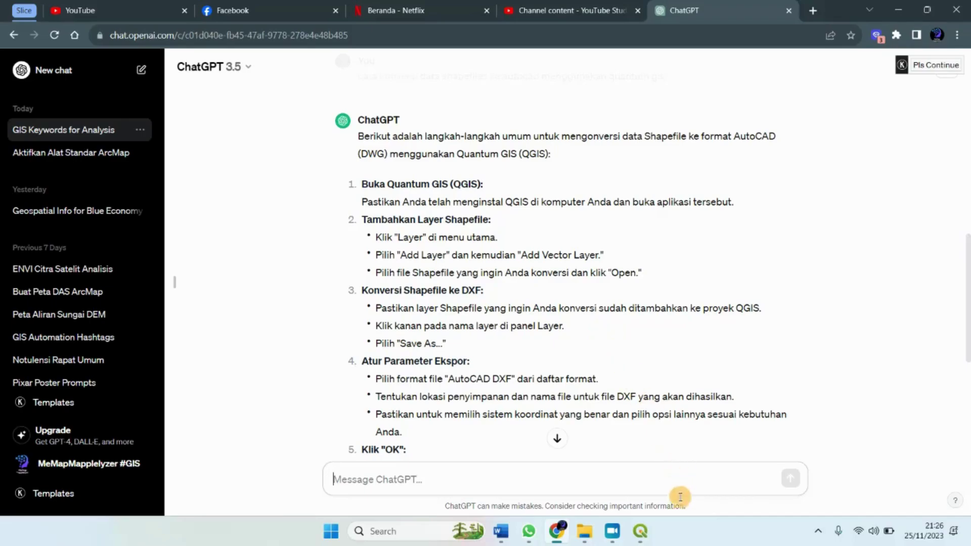
- Return to QGIS, check the file types offered when saving the DAS KAPUAS 1 layer's features, and cancel the export
{"action": "left_click", "coordinate": [640, 531]}
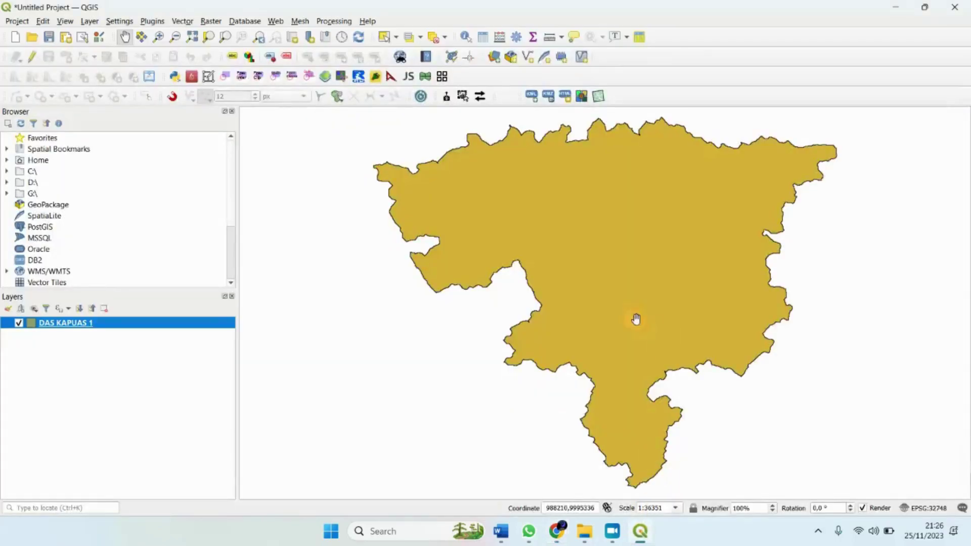
{"action": "right_click", "coordinate": [118, 323]}
{"action": "mouse_move", "coordinate": [219, 287]}
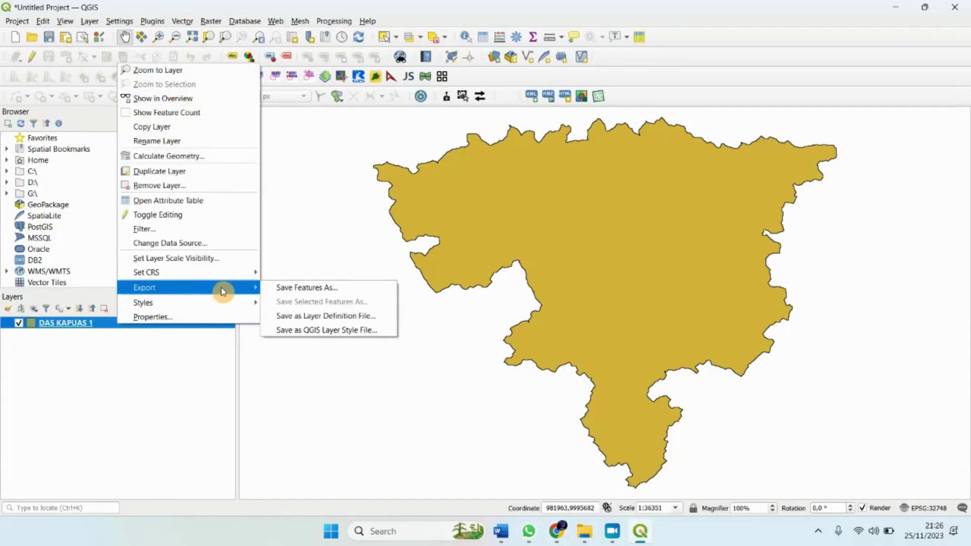
{"action": "left_click", "coordinate": [288, 288]}
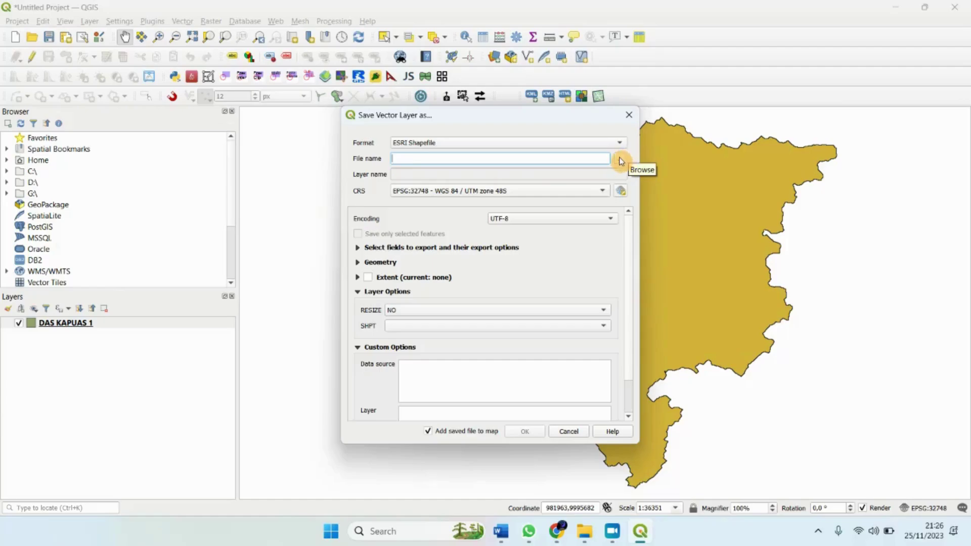
{"action": "left_click", "coordinate": [621, 160]}
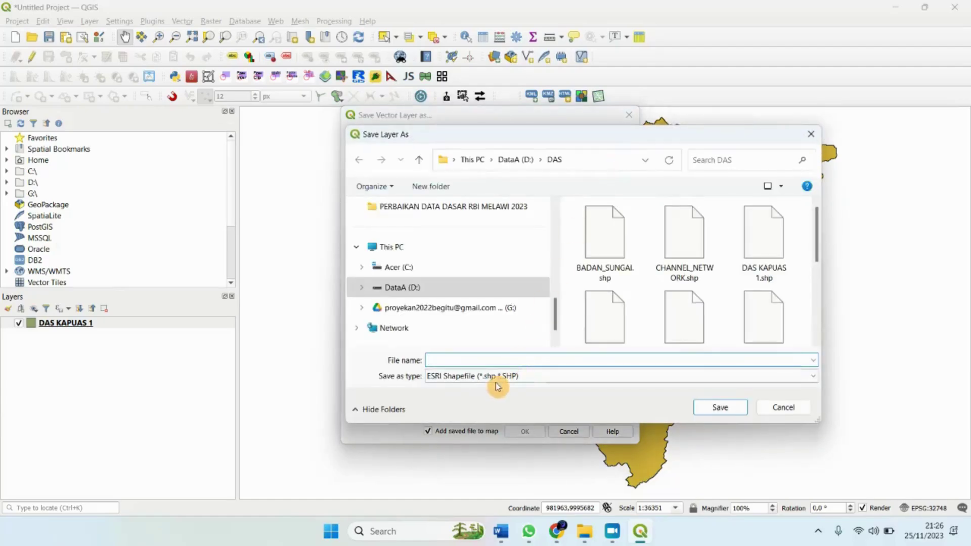
{"action": "left_click", "coordinate": [494, 376]}
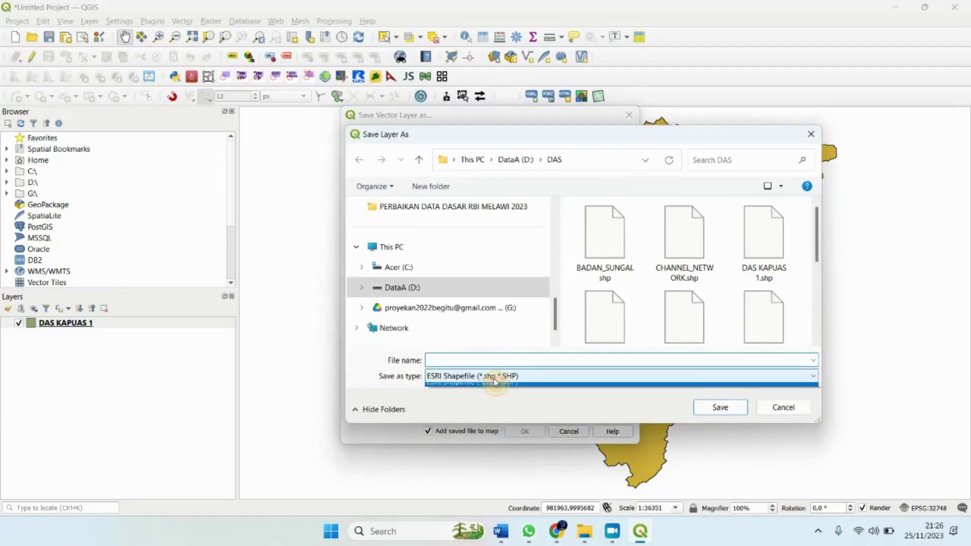
{"action": "left_click", "coordinate": [792, 409]}
{"action": "left_click", "coordinate": [791, 409]}
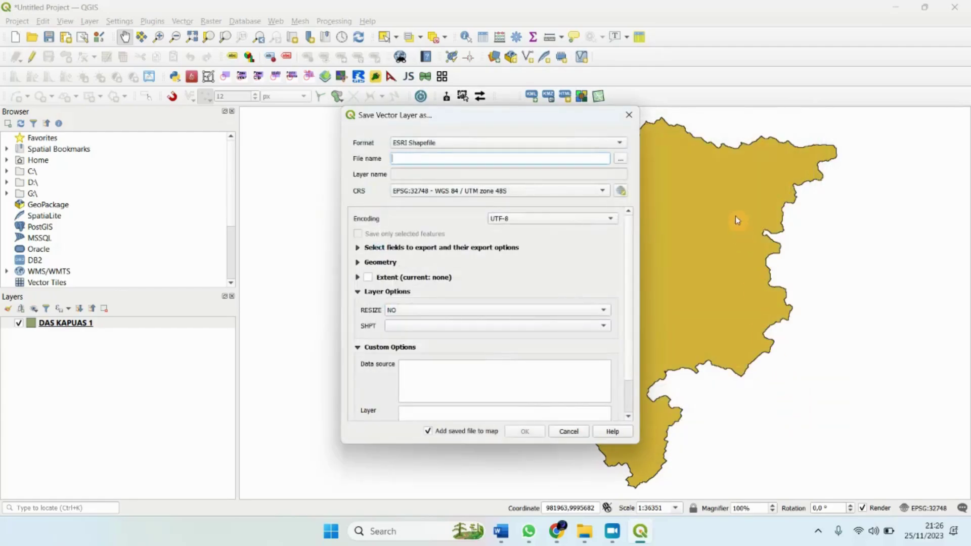
{"action": "left_click", "coordinate": [629, 115]}
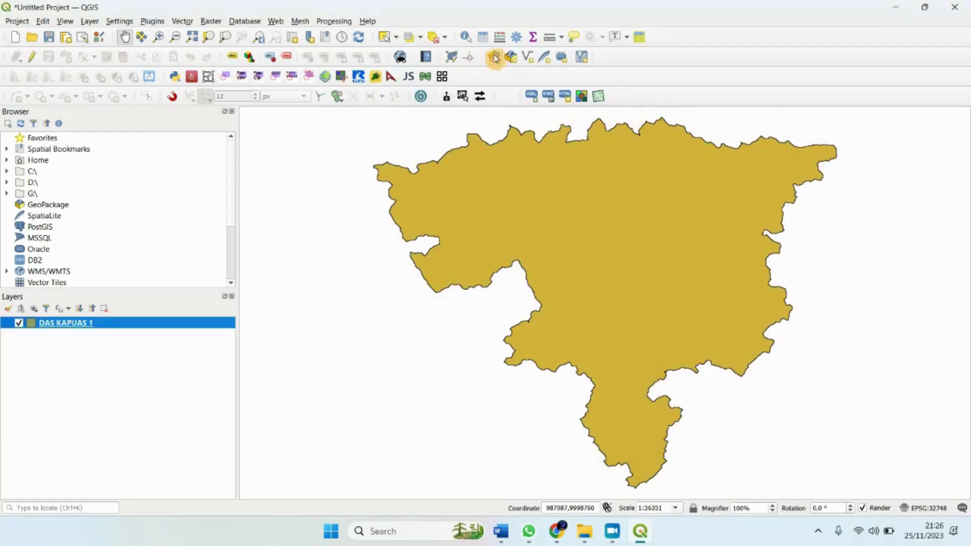
- Search the Processing Toolbox for "dxf" tools, and close the toolbox
{"action": "left_click", "coordinate": [517, 38]}
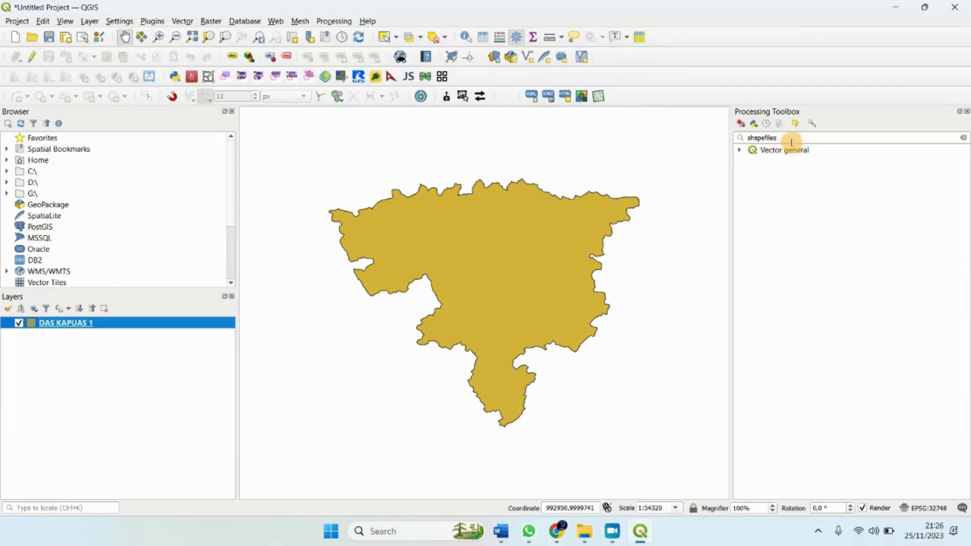
{"action": "left_click_drag", "start_coordinate": [791, 140], "coordinate": [708, 138]}
{"action": "type", "text": "dxf"}
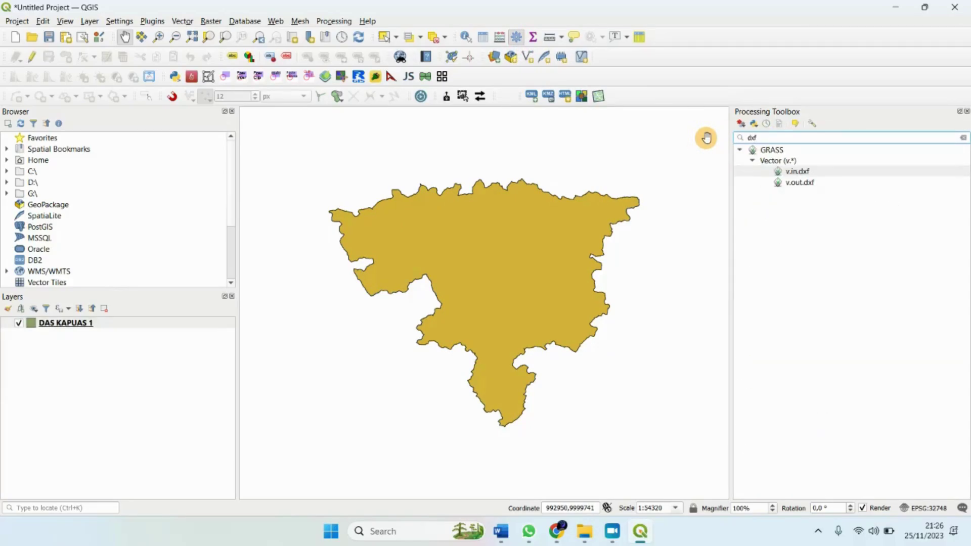
{"action": "left_click", "coordinate": [960, 111]}
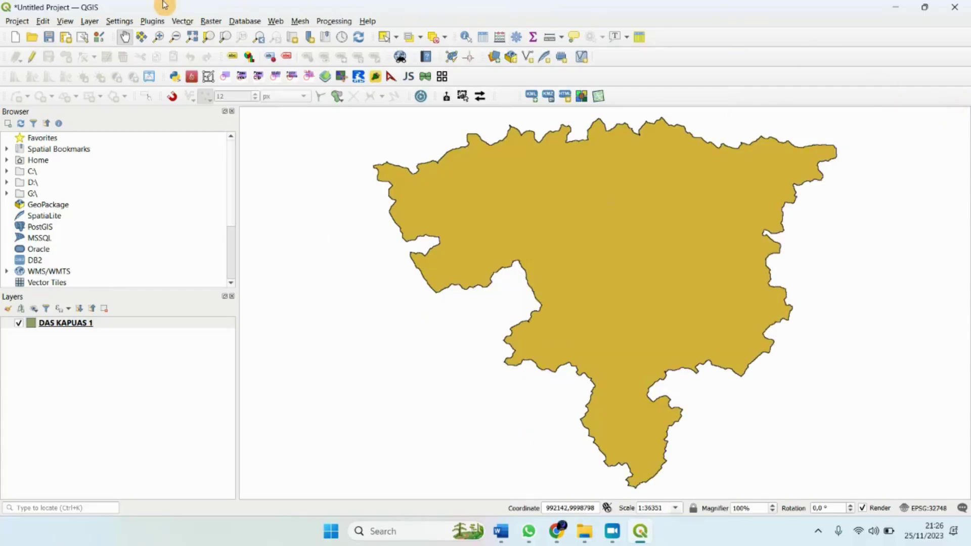
- Open the Save_DXF plugin's Export Layer to DXF tool for the DAS KAPUAS 1 layer
{"action": "left_click", "coordinate": [60, 323]}
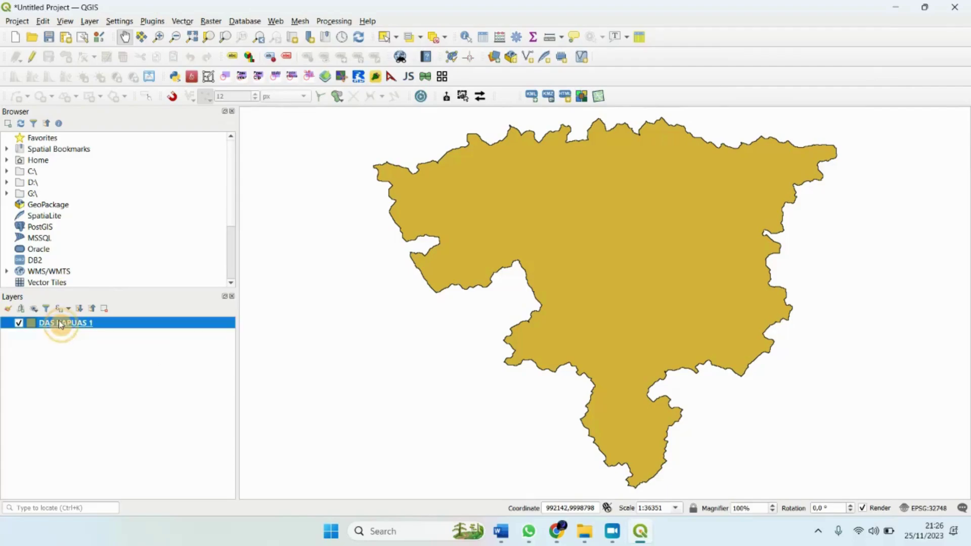
{"action": "left_click", "coordinate": [183, 21]}
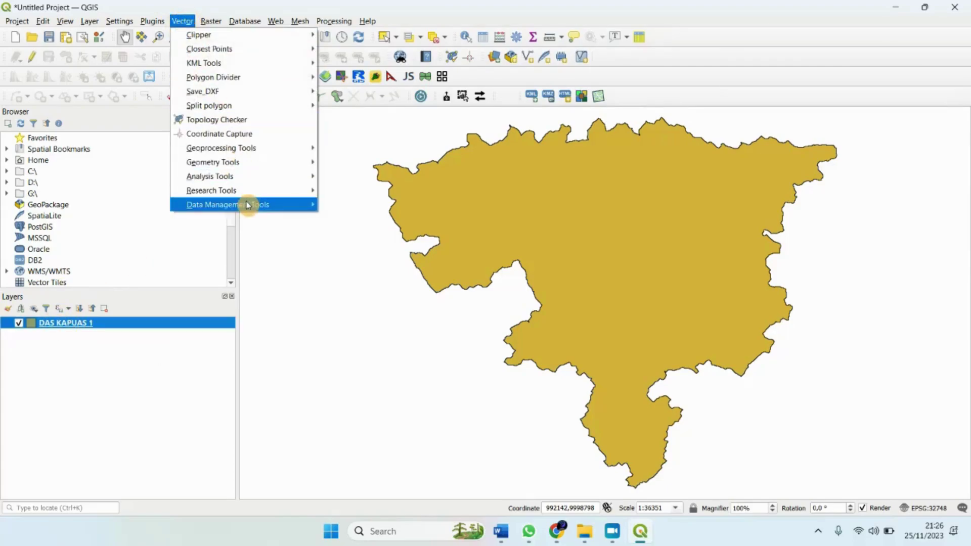
{"action": "mouse_move", "coordinate": [248, 205]}
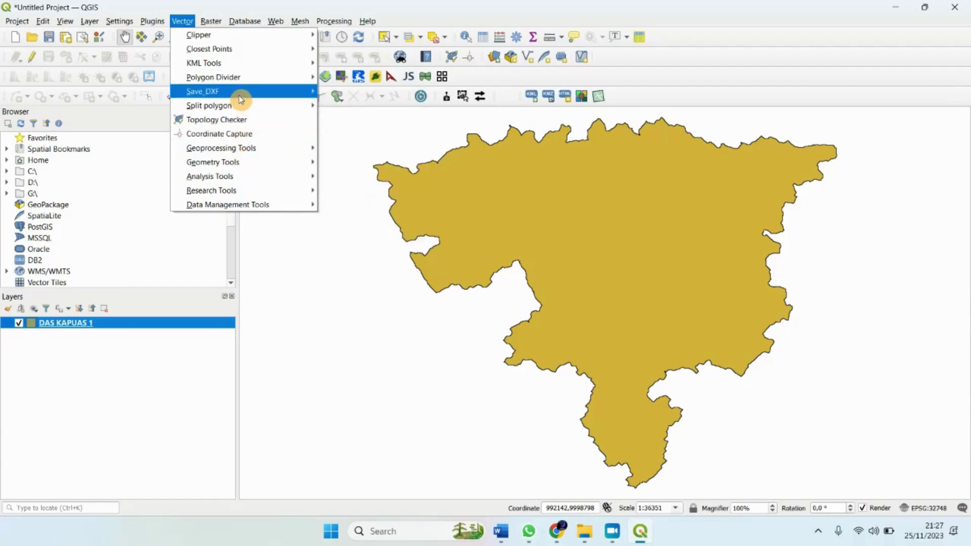
{"action": "mouse_move", "coordinate": [241, 96]}
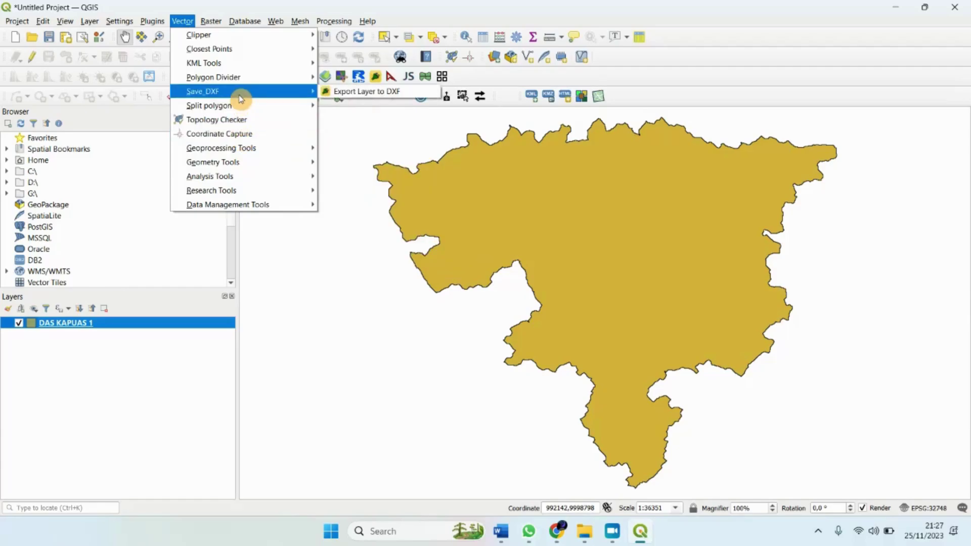
{"action": "left_click", "coordinate": [353, 91]}
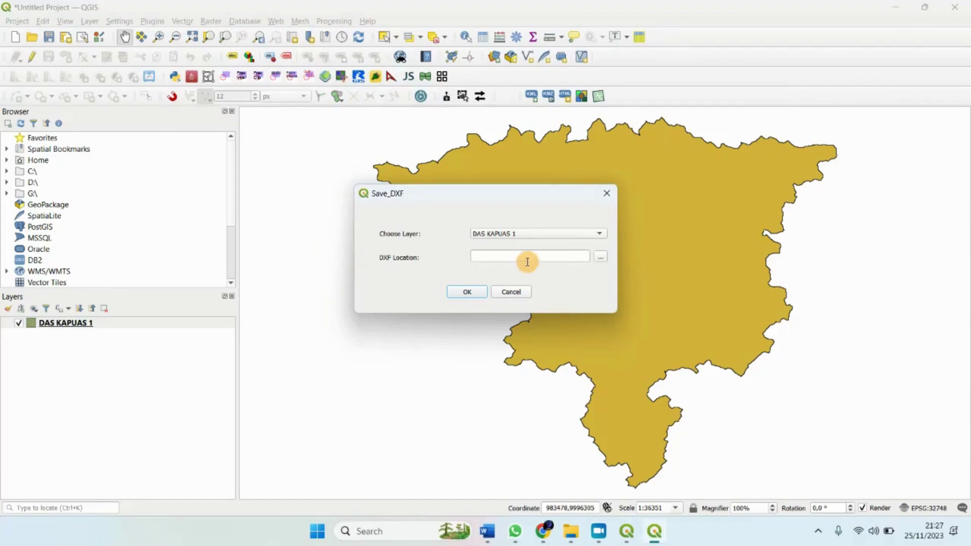
- Set the DXF output to DAS_KAPUAS_AUTOCAD in the D:\DAS folder and run the layer export
{"action": "left_click", "coordinate": [599, 256]}
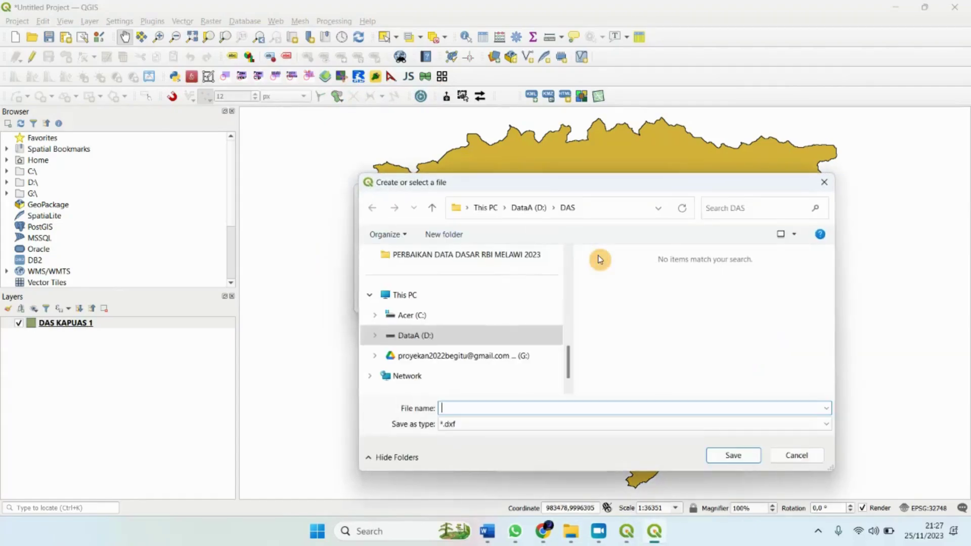
{"action": "left_click", "coordinate": [469, 408]}
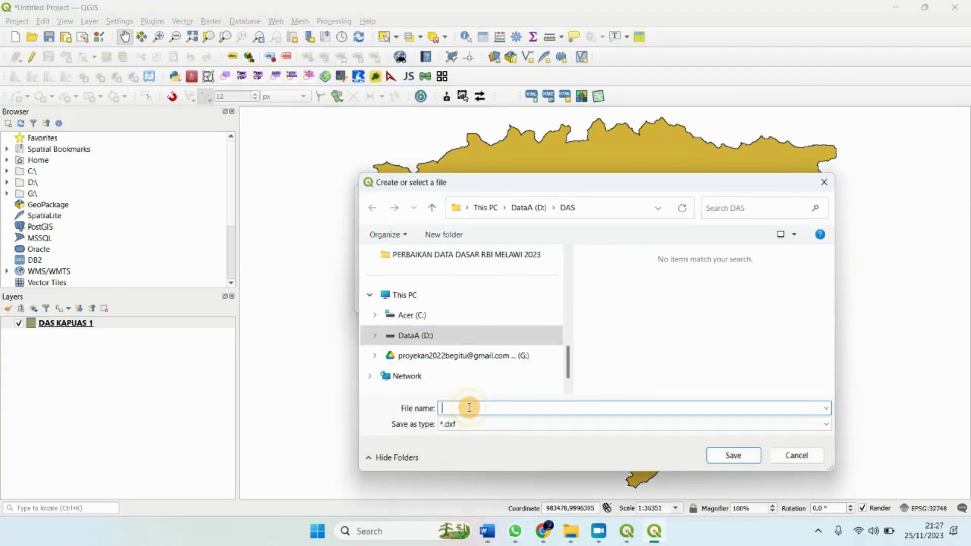
{"action": "type", "text": "da"}
{"action": "key", "text": "BackSpace"}
{"action": "key", "text": "BackSpace"}
{"action": "key", "text": "BackSpace"}
{"action": "key", "text": "Caps_Lock"}
{"action": "type", "text": "DAS_"}
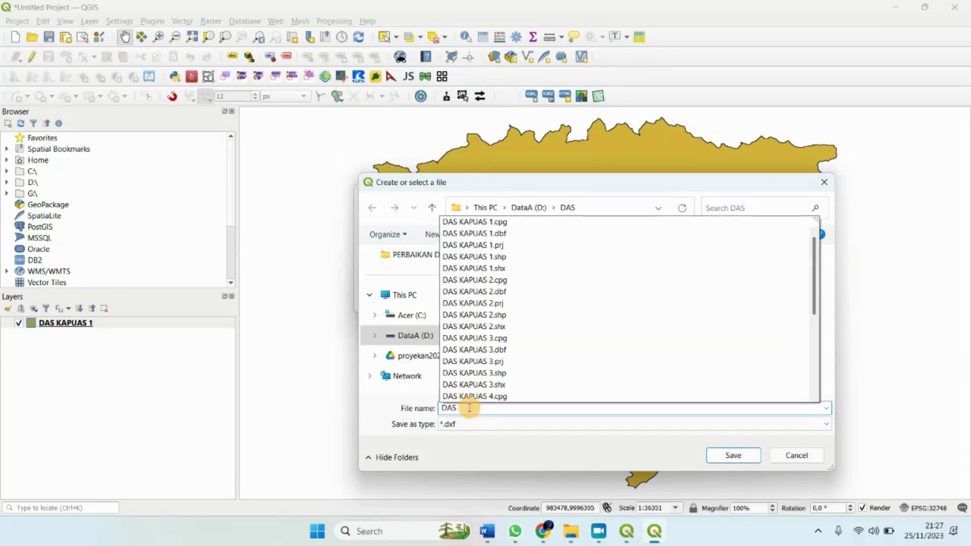
{"action": "type", "text": "KA"}
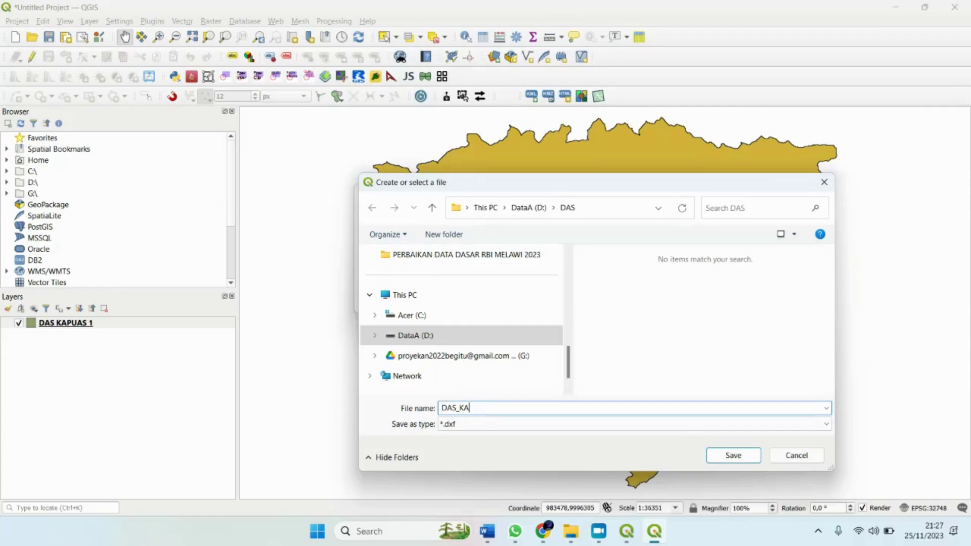
{"action": "type", "text": "UPUAS_AUTOCAD"}
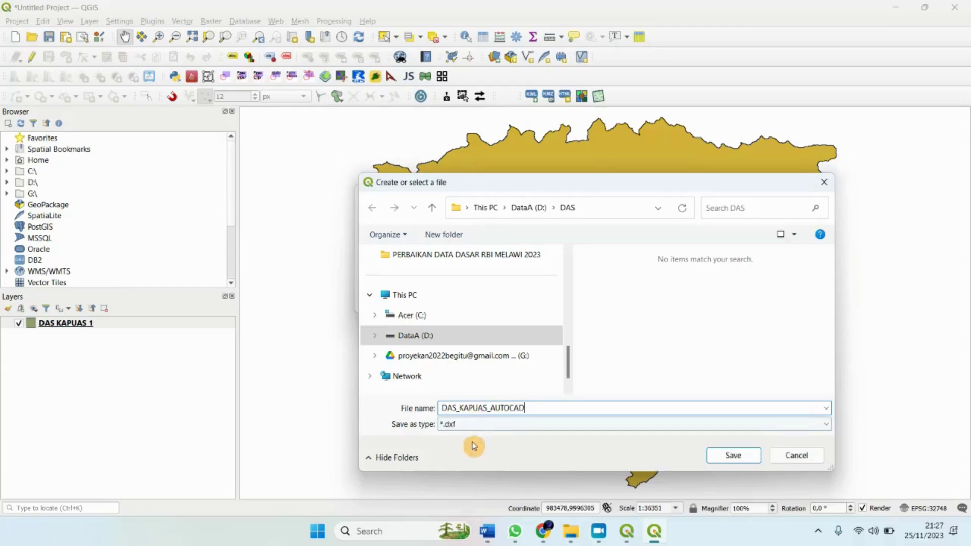
{"action": "left_click", "coordinate": [475, 426]}
{"action": "left_click", "coordinate": [473, 437]}
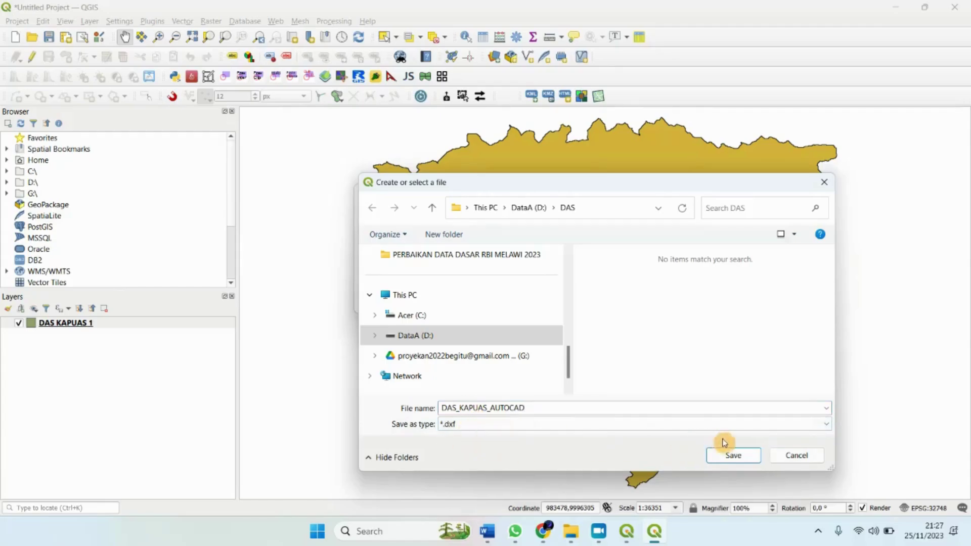
{"action": "left_click", "coordinate": [736, 455]}
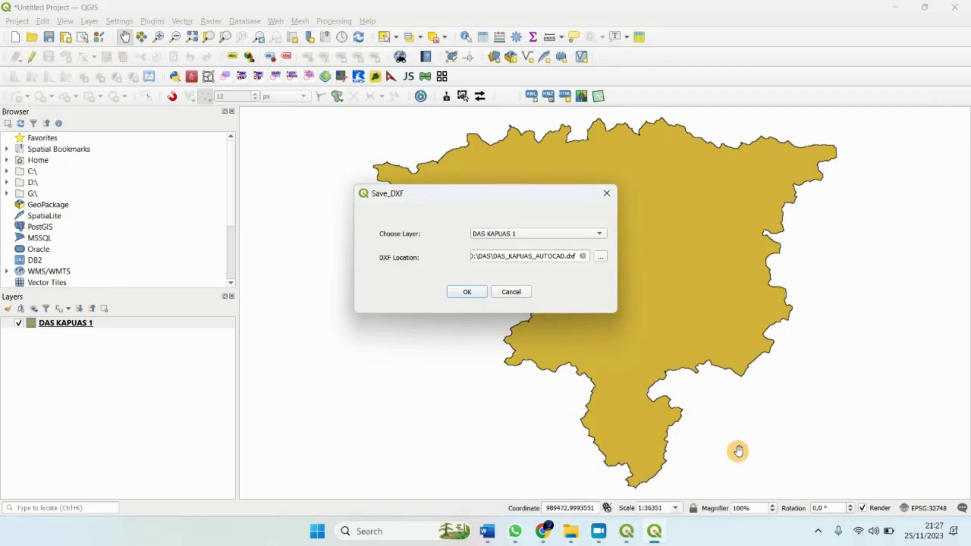
{"action": "left_click", "coordinate": [459, 293]}
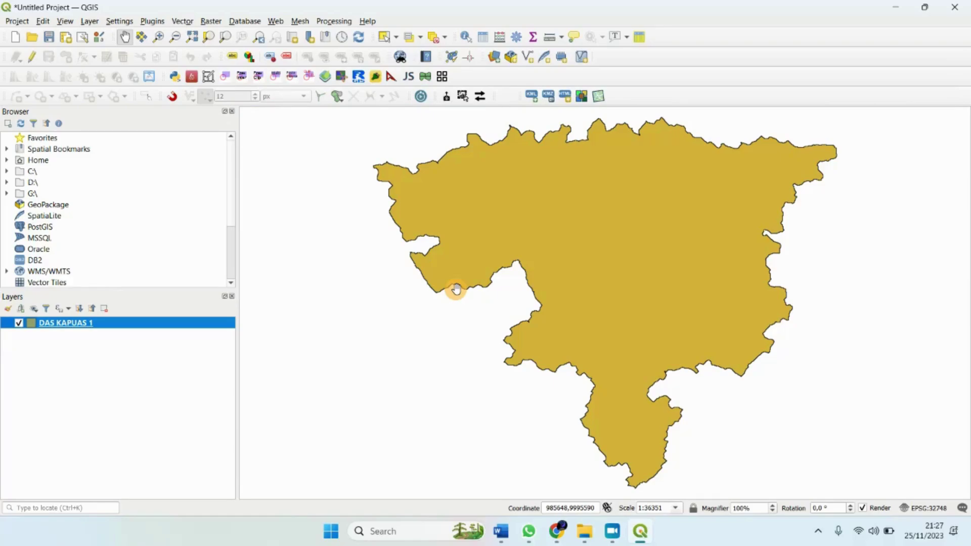
- Hide the DAS KAPUAS 1 layer and open the data source settings for adding a vector layer
{"action": "left_click", "coordinate": [19, 324]}
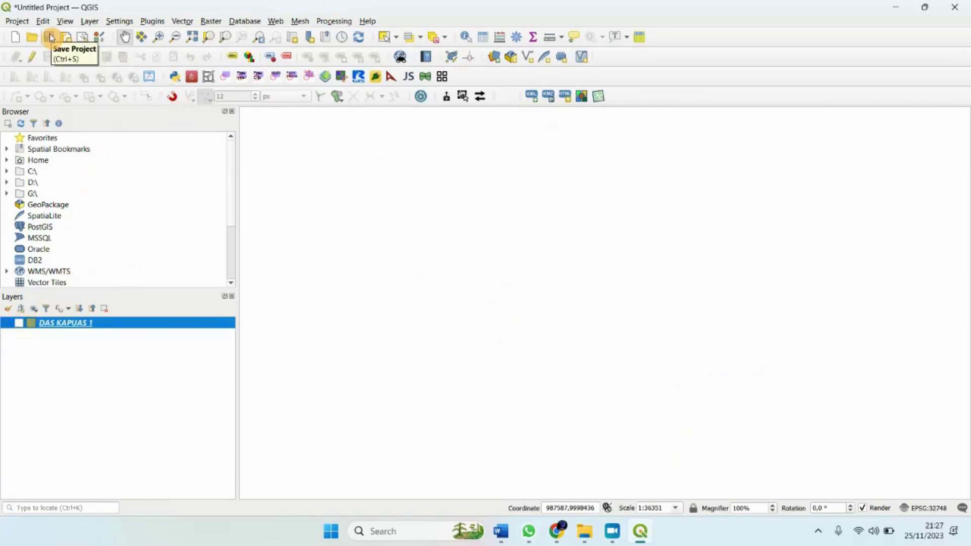
{"action": "left_click", "coordinate": [89, 21]}
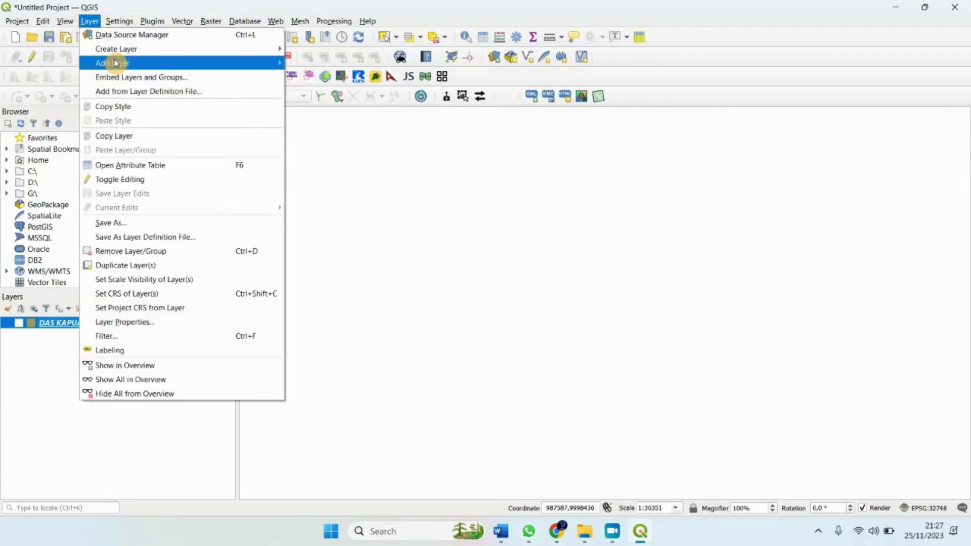
{"action": "mouse_move", "coordinate": [113, 63]}
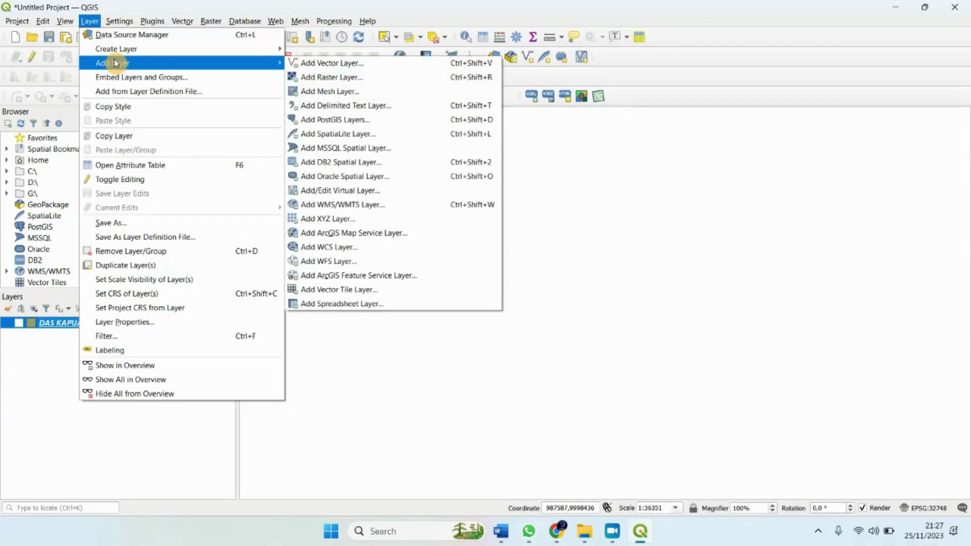
{"action": "left_click", "coordinate": [343, 63]}
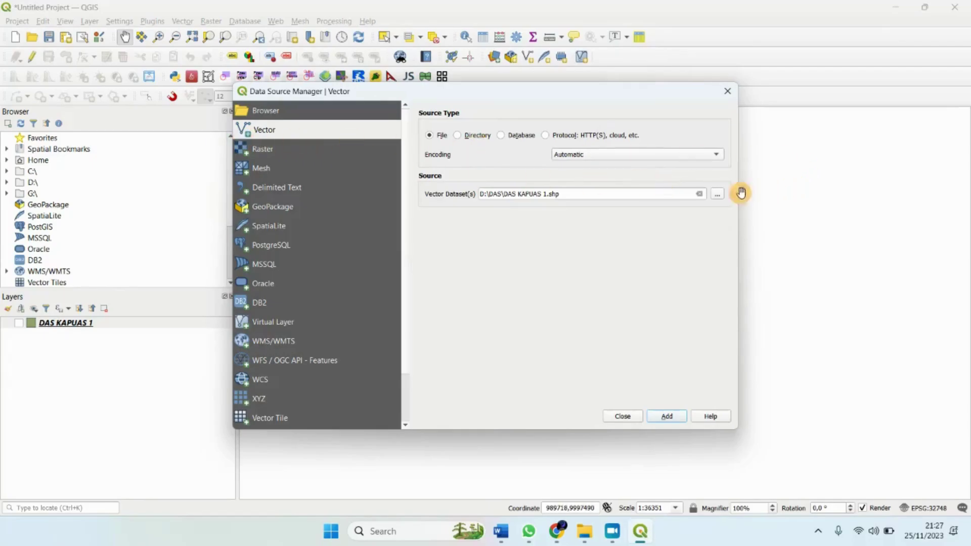
- Add the AutoCAD DXF file DAS_KAPUAS_AUTOCAD.dxf from the D:\DAS folder to the map as a vector layer
{"action": "left_click", "coordinate": [717, 195]}
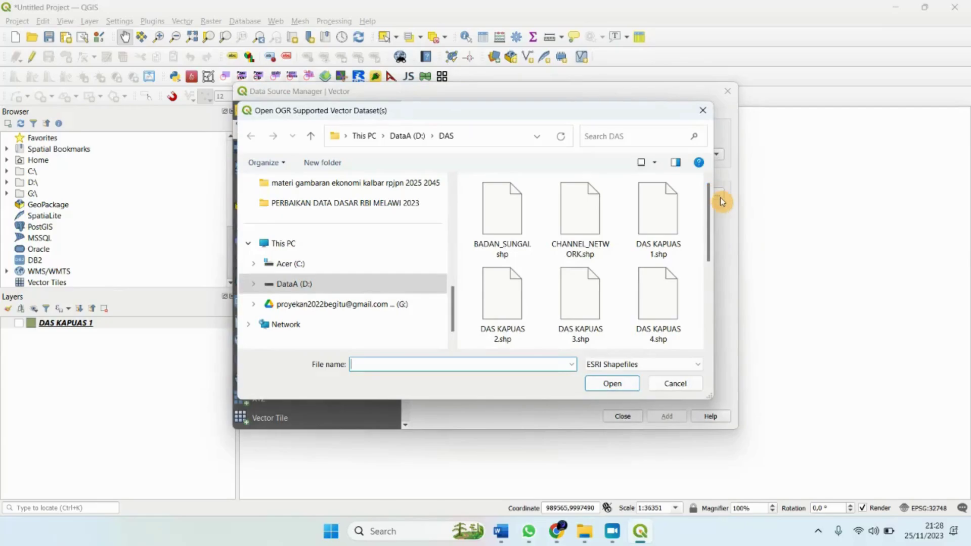
{"action": "left_click_drag", "start_coordinate": [709, 200], "coordinate": [714, 285]}
{"action": "left_click", "coordinate": [693, 365]}
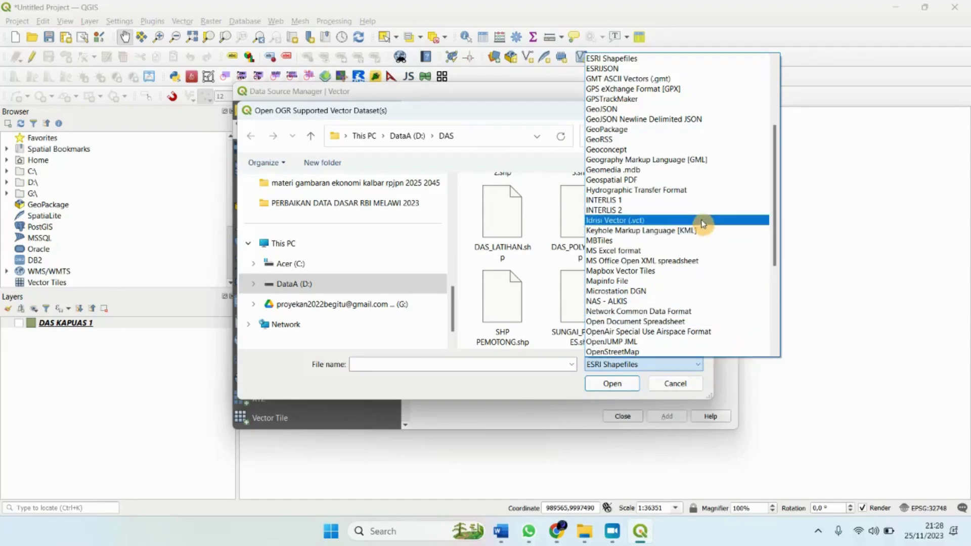
{"action": "scroll", "coordinate": [702, 224], "scroll_direction": "up", "scroll_amount": 4}
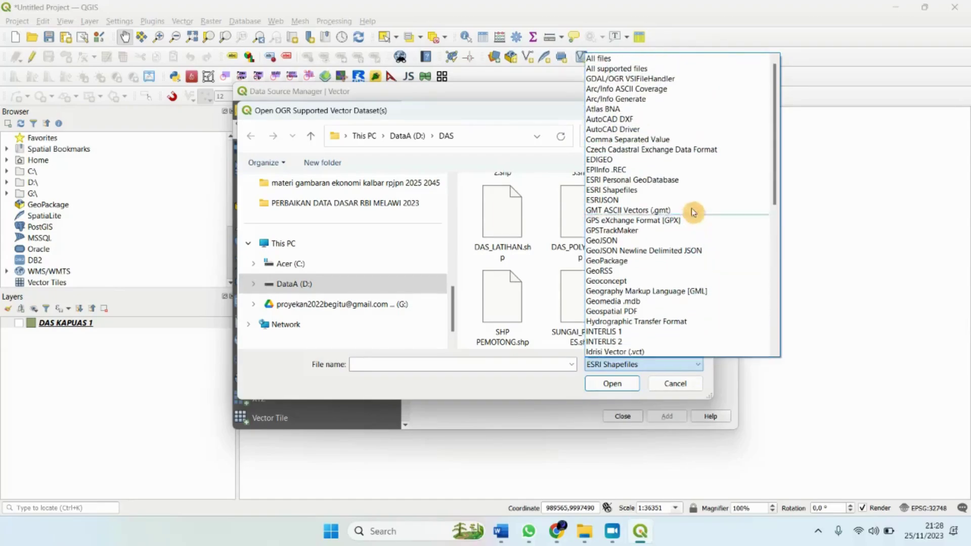
{"action": "left_click", "coordinate": [630, 122]}
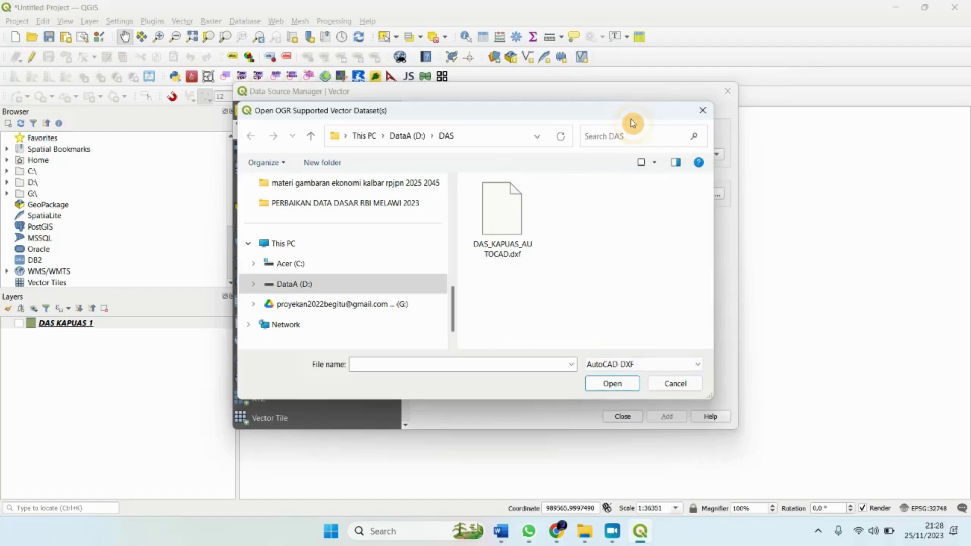
{"action": "left_click", "coordinate": [513, 213]}
{"action": "left_click", "coordinate": [628, 385]}
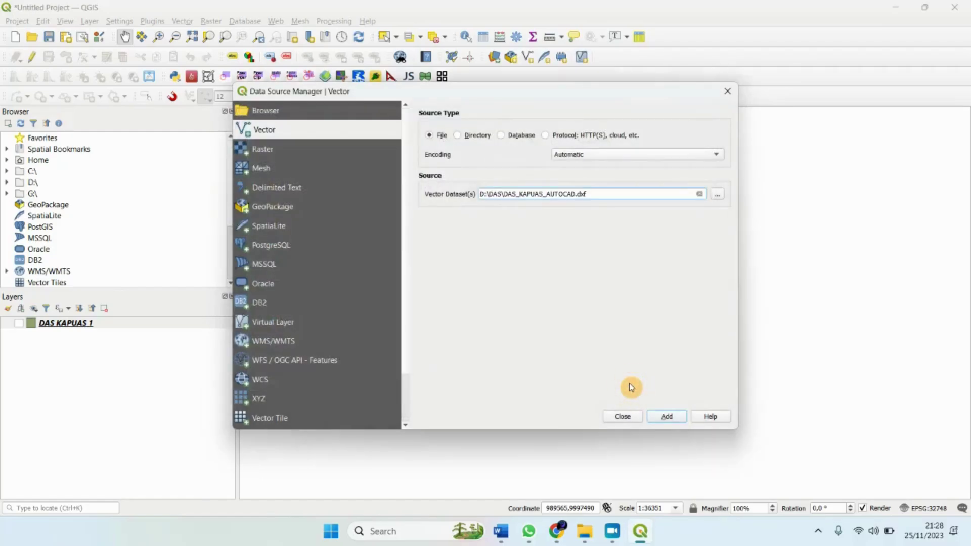
{"action": "left_click", "coordinate": [654, 418]}
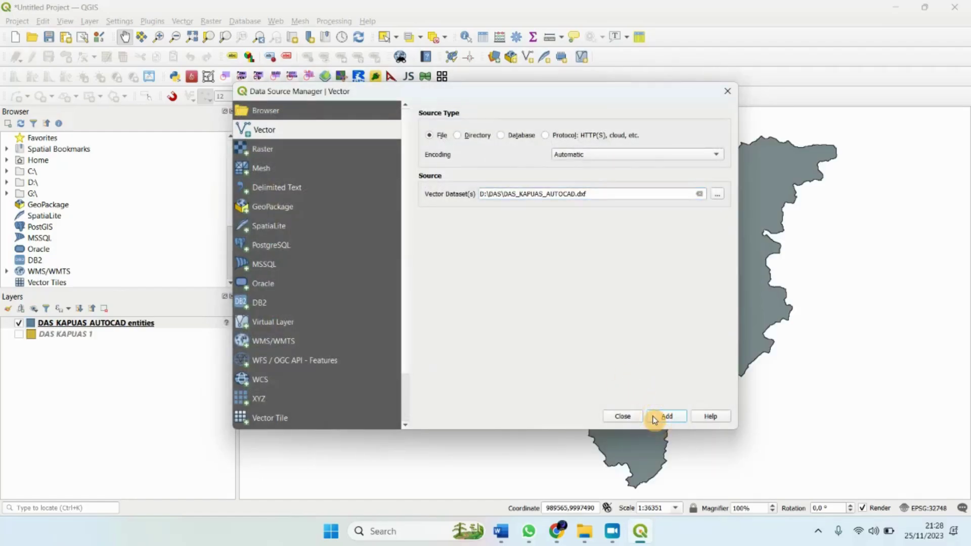
{"action": "left_click", "coordinate": [623, 417]}
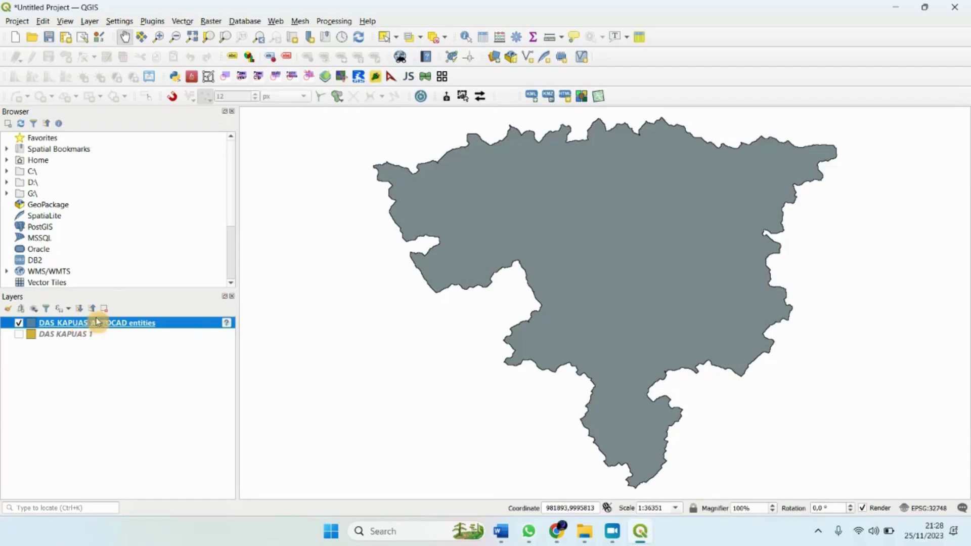
- Export the DAS_KAPUAS_AUTOCAD entities layer as an ESRI Shapefile named DAS_KAPUAS_SHP_02 in D:\DAS, adding it to the map
{"action": "right_click", "coordinate": [141, 327]}
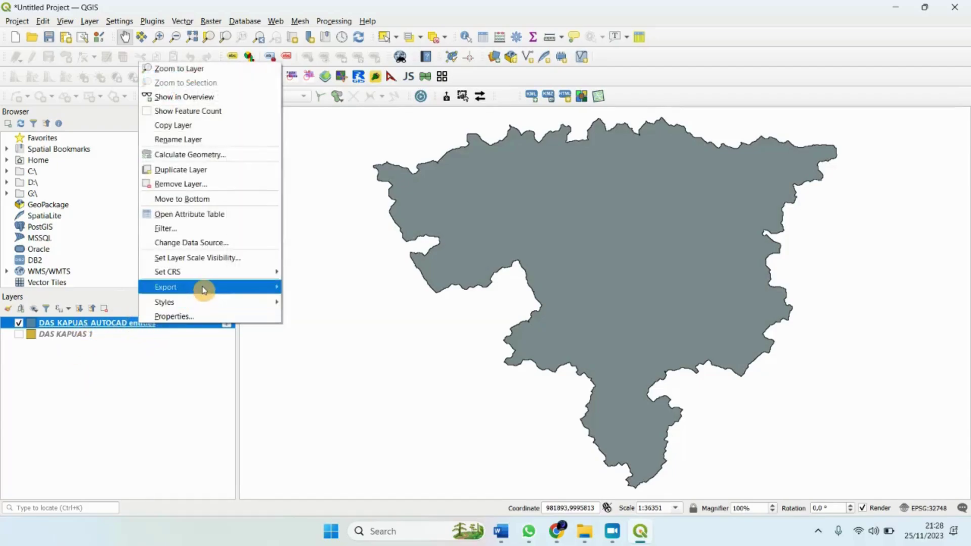
{"action": "mouse_move", "coordinate": [202, 287]}
{"action": "left_click", "coordinate": [335, 289]}
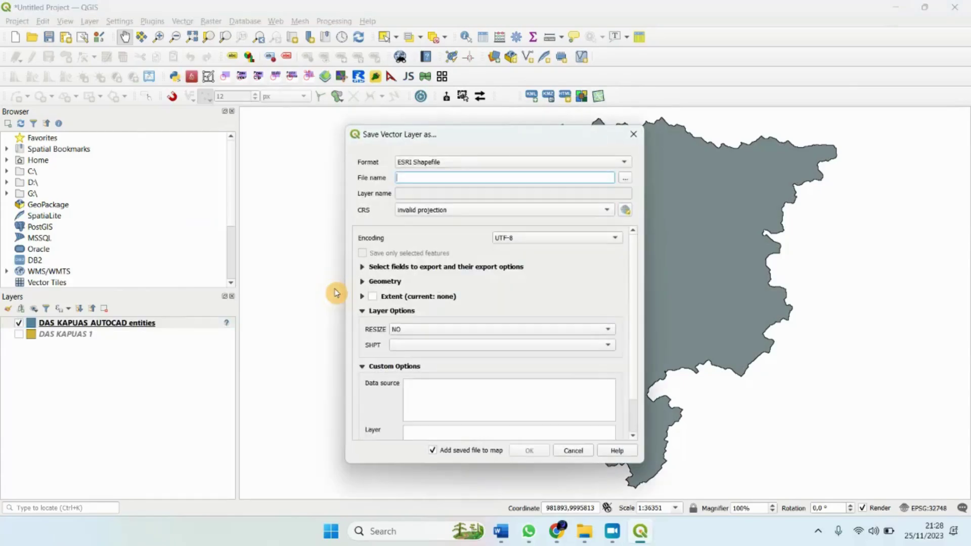
{"action": "left_click", "coordinate": [627, 177]}
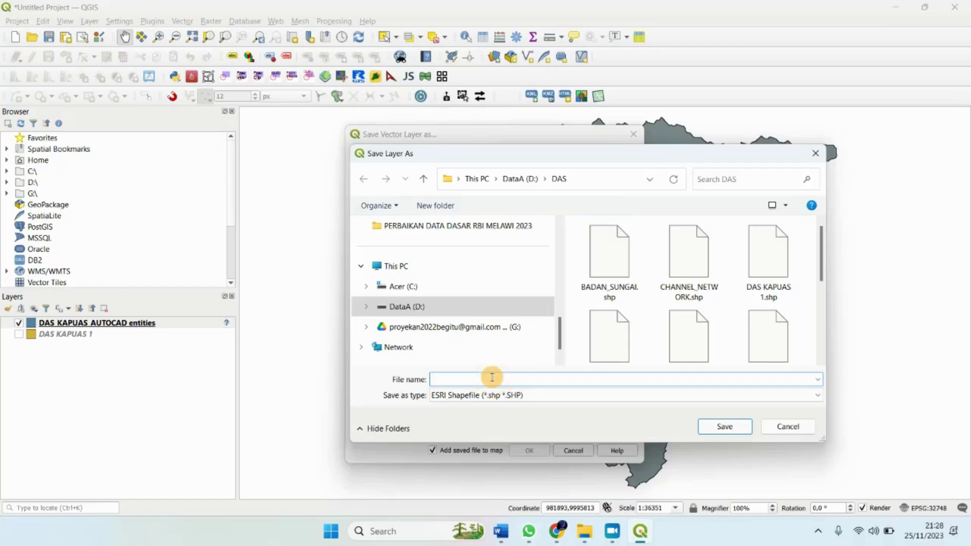
{"action": "type", "text": "DAS"}
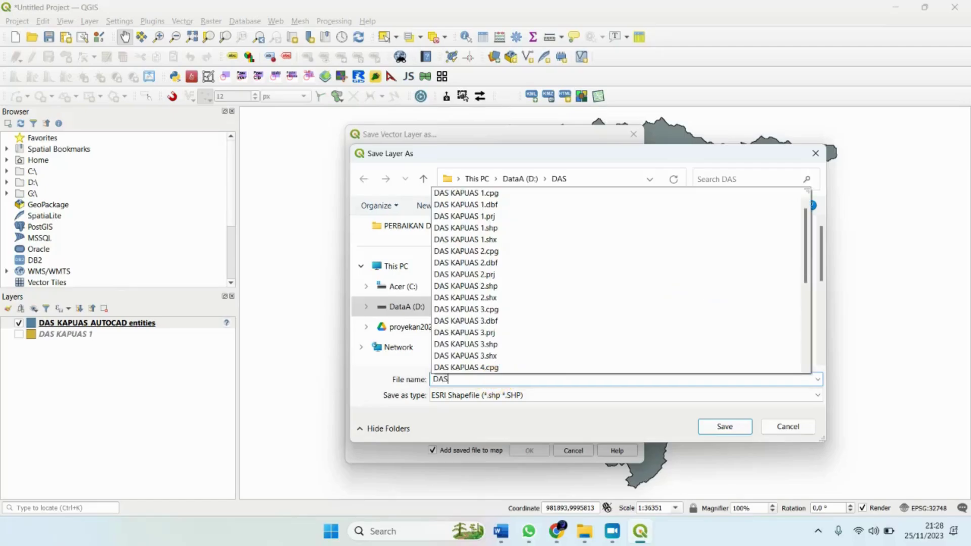
{"action": "type", "text": "_K"}
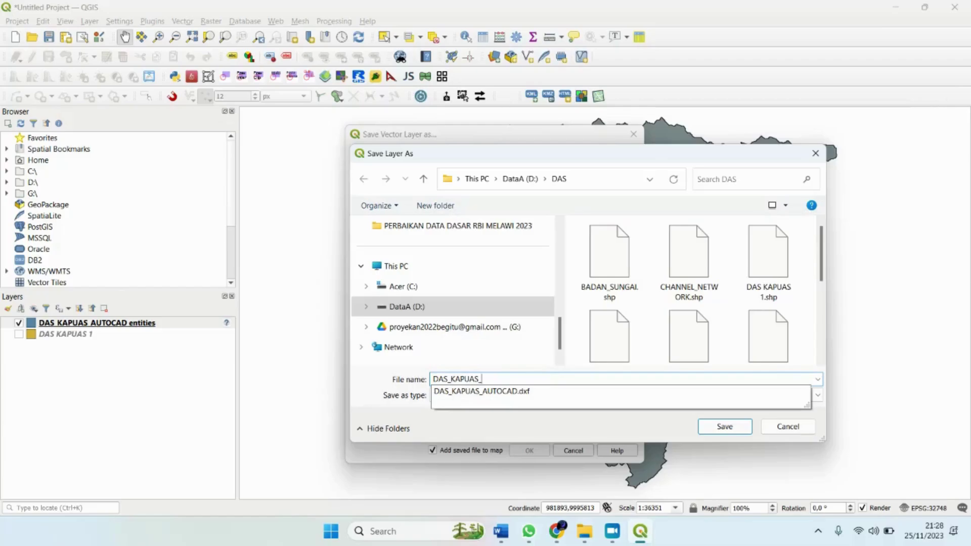
{"action": "type", "text": "APUAS_s"}
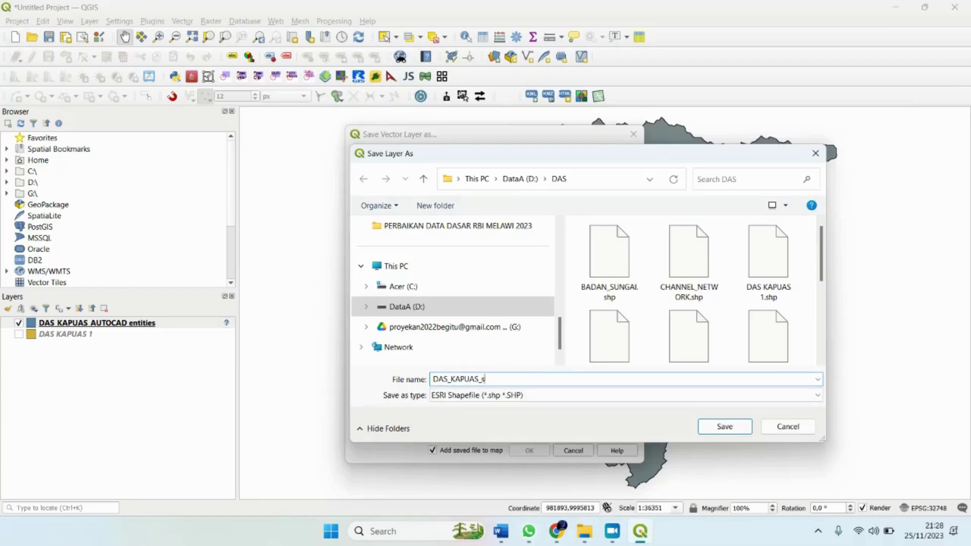
{"action": "key", "text": "BackSpace"}
{"action": "type", "text": "SHP_02"}
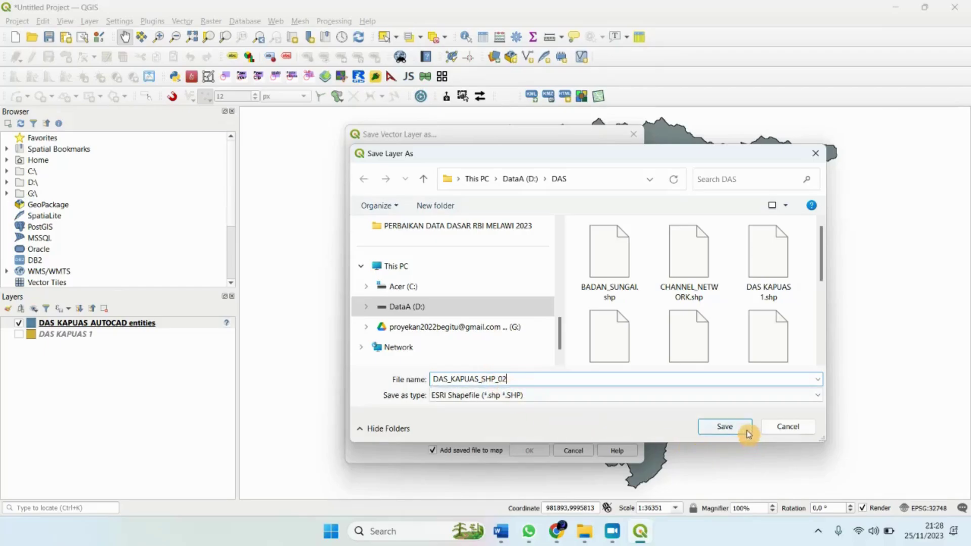
{"action": "left_click", "coordinate": [724, 427]}
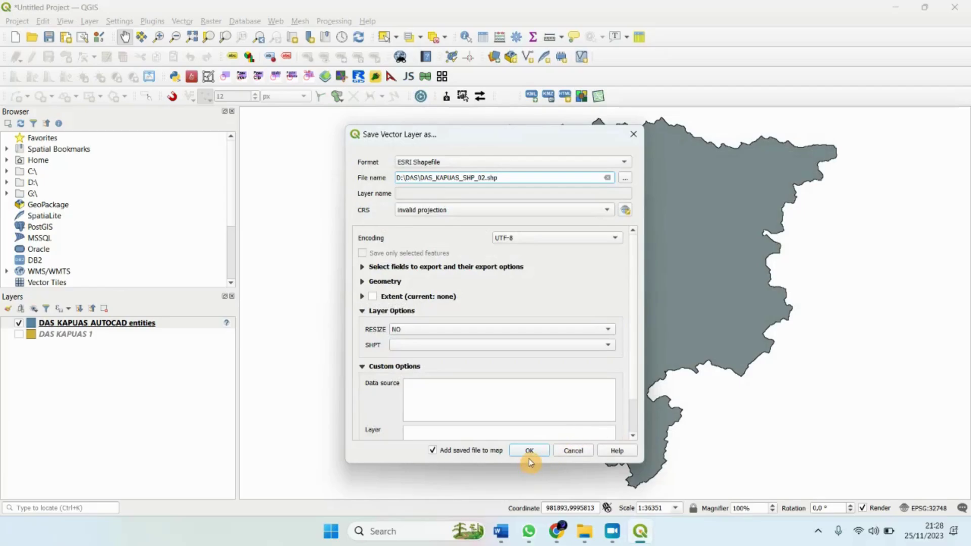
{"action": "left_click", "coordinate": [528, 451]}
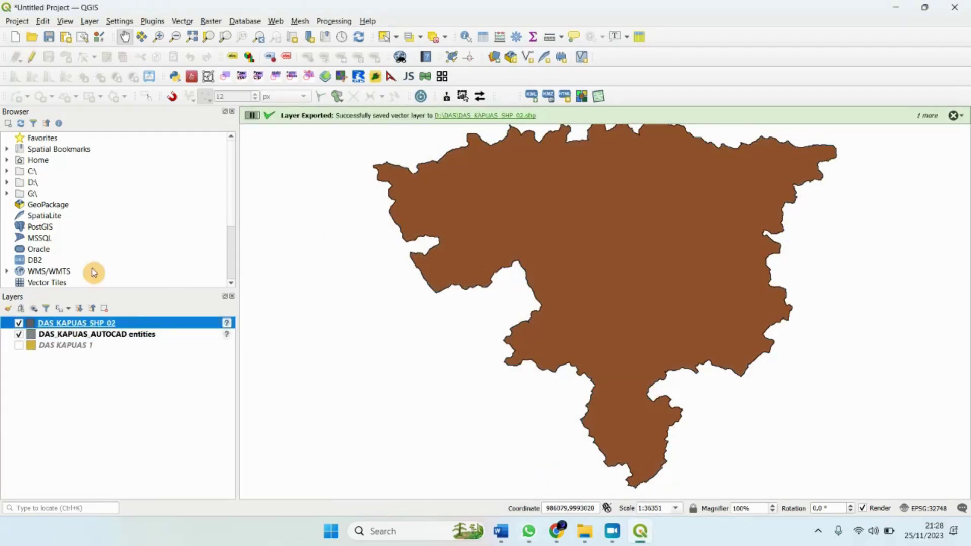
- Switch the DAS_KAPUAS_SHP_02 layer off and on to compare it with the DXF layer beneath
{"action": "left_click", "coordinate": [20, 323]}
{"action": "left_click", "coordinate": [19, 323]}
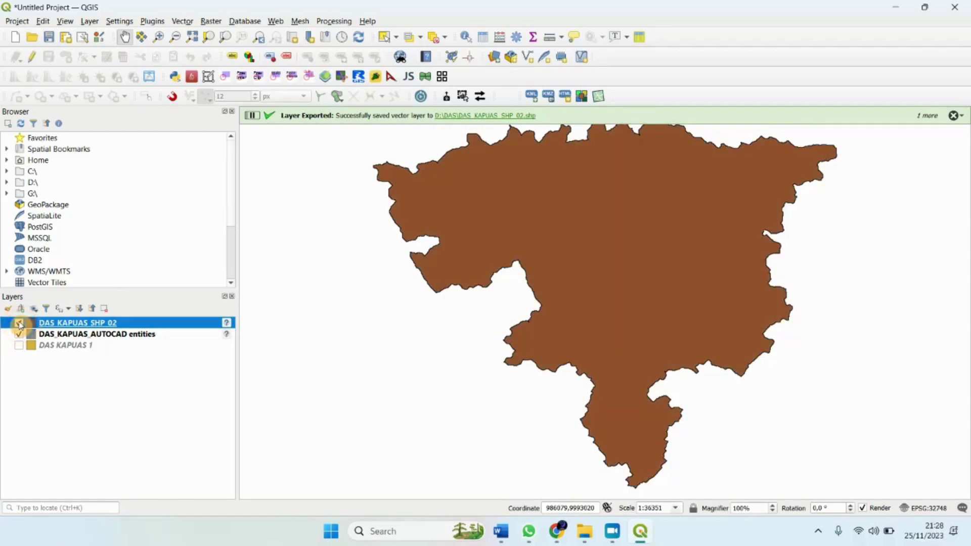
{"action": "left_click", "coordinate": [20, 323]}
{"action": "left_click", "coordinate": [19, 323]}
- Compare DAS_KAPUAS_SHP_02 with the original DAS KAPUAS 1 layer by toggling their visibility with the DXF layer hidden
{"action": "left_click", "coordinate": [19, 334]}
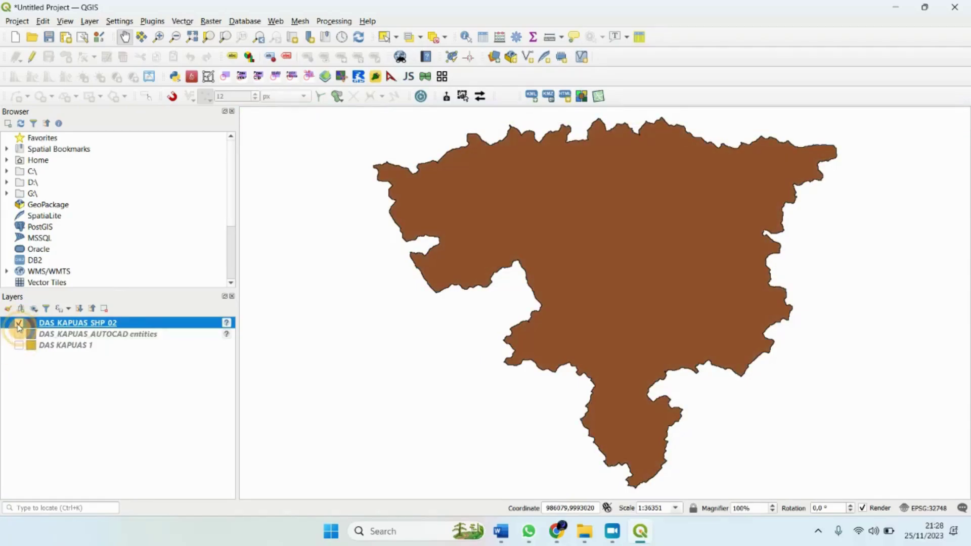
{"action": "left_click", "coordinate": [19, 323]}
{"action": "left_click", "coordinate": [19, 345]}
{"action": "left_click", "coordinate": [19, 323]}
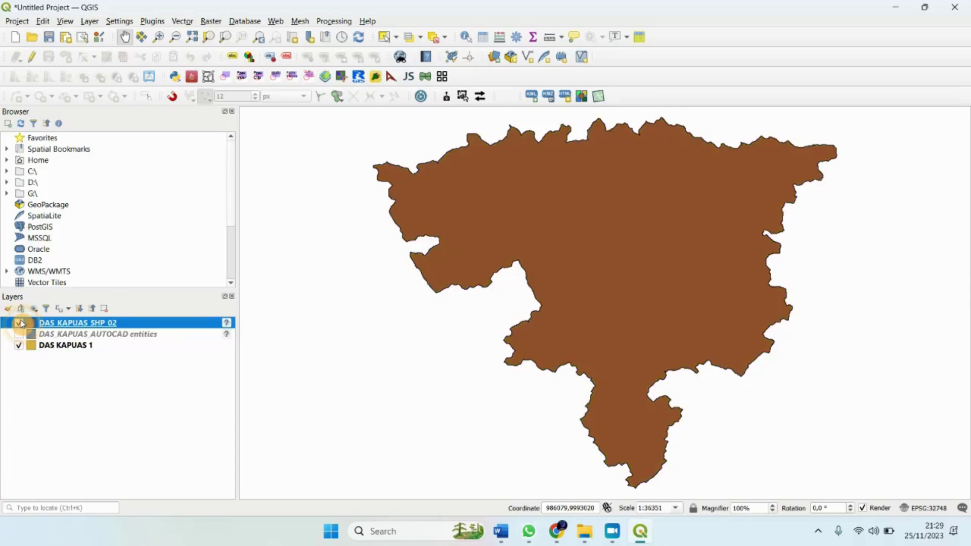
{"action": "left_click", "coordinate": [20, 323]}
{"action": "left_click", "coordinate": [20, 322]}
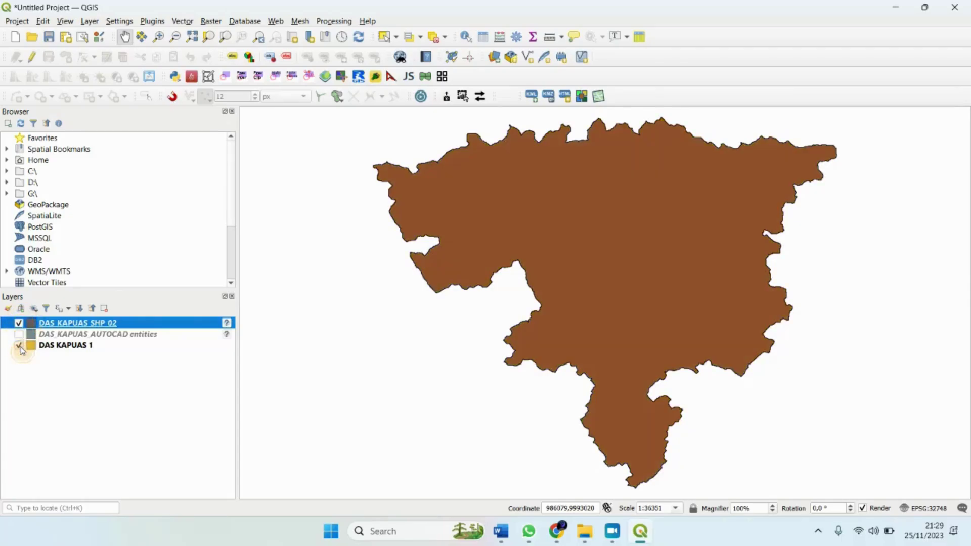
{"action": "left_click", "coordinate": [19, 346]}
- Check the DAS_KAPUAS_AUTOCAD entities layer on its own, and leave only DAS_KAPUAS_SHP_02 visible
{"action": "left_click", "coordinate": [19, 334]}
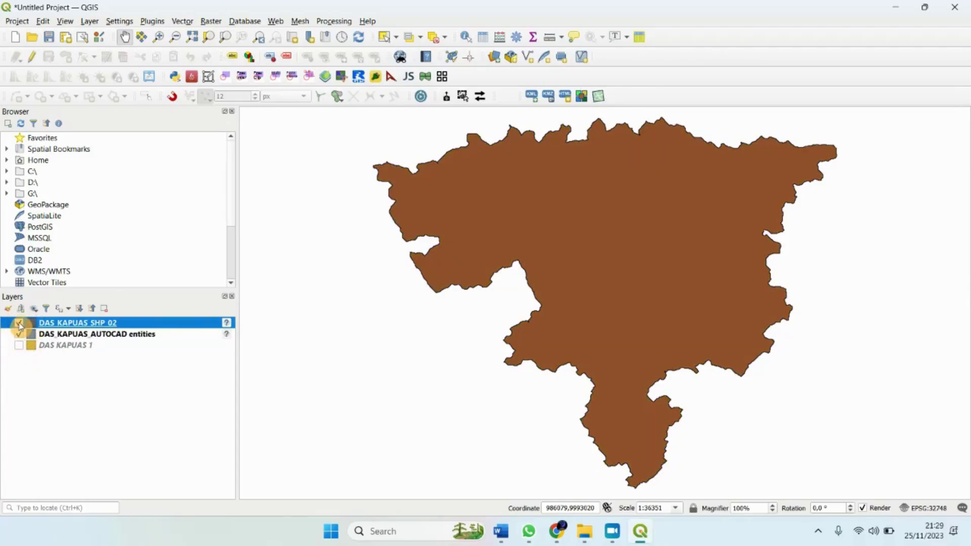
{"action": "left_click", "coordinate": [19, 323]}
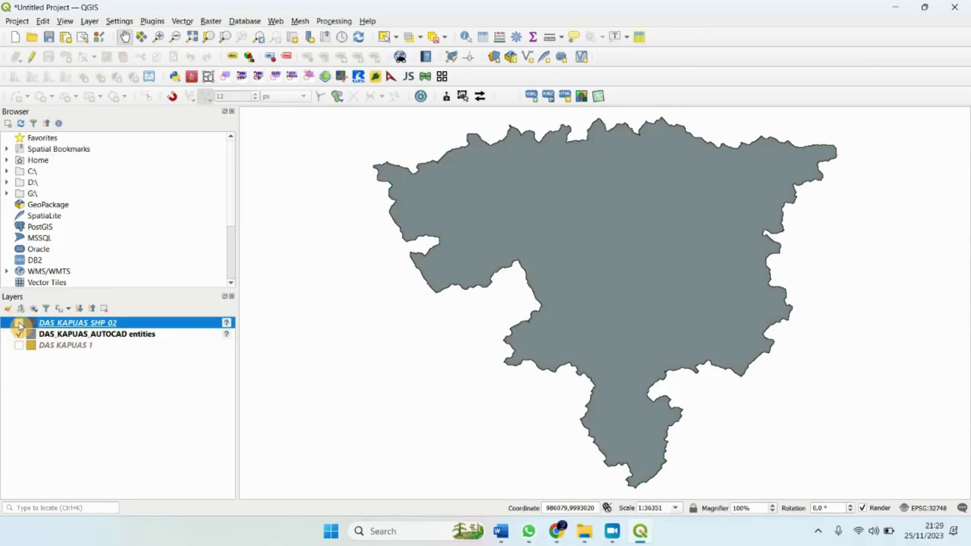
{"action": "left_click", "coordinate": [19, 334]}
{"action": "left_click", "coordinate": [19, 323]}
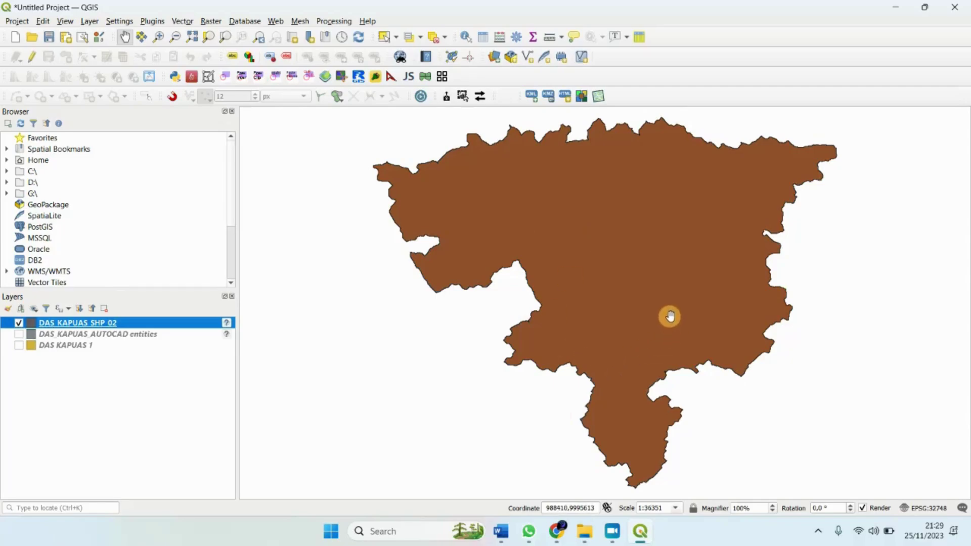
{"action": "left_click_drag", "start_coordinate": [669, 316], "coordinate": [546, 316]}
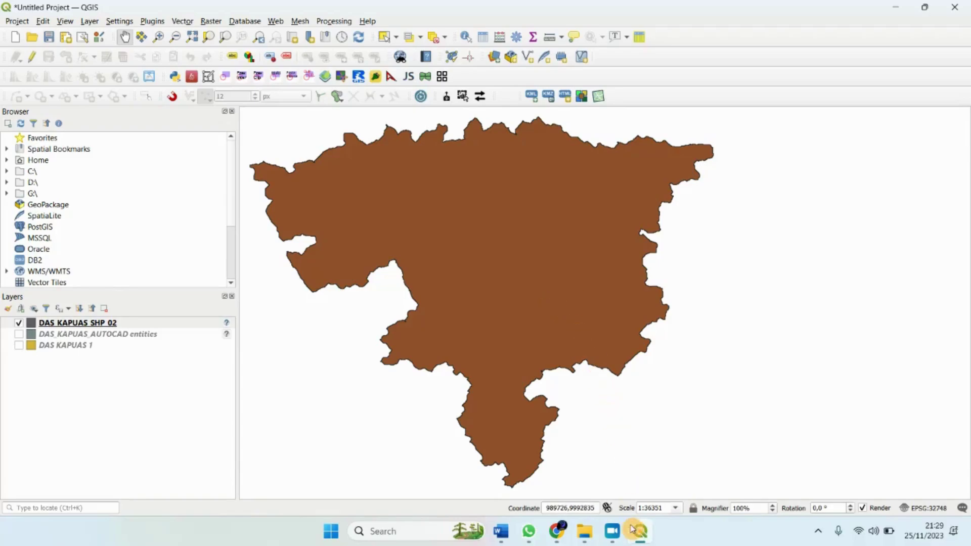
{"action": "left_click", "coordinate": [612, 531]}
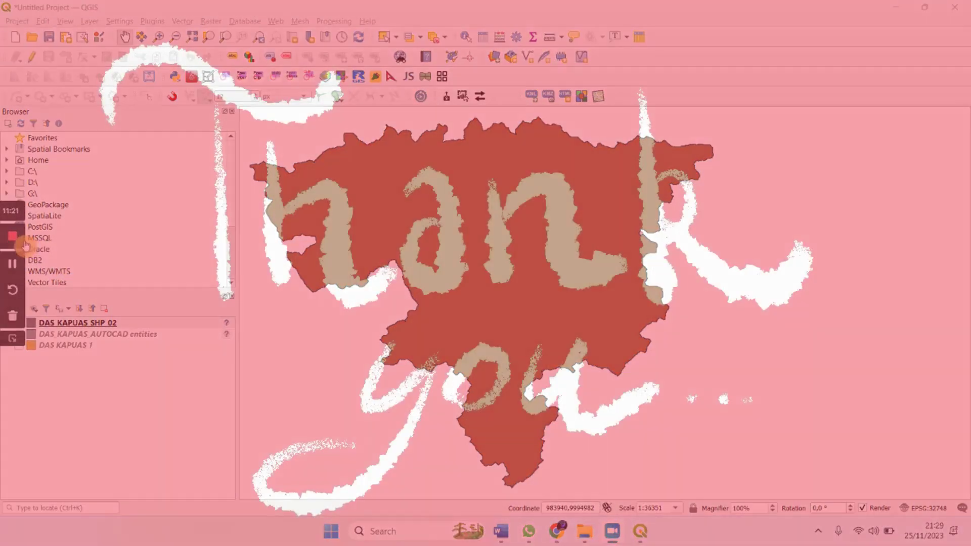